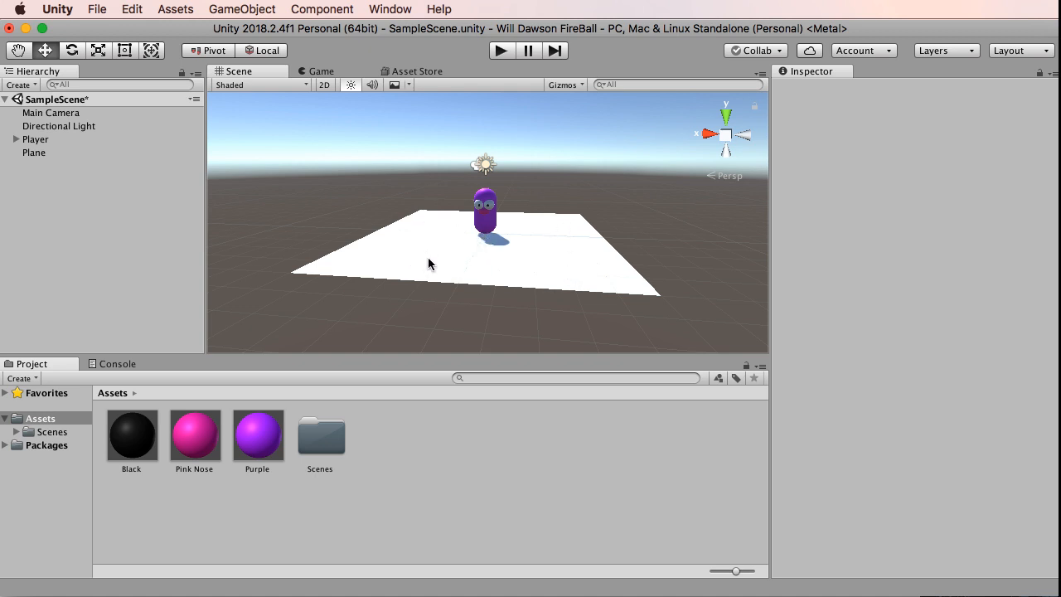
Enlarge the plane by setting its X scale and its Z scale to 10
left_click(549, 258)
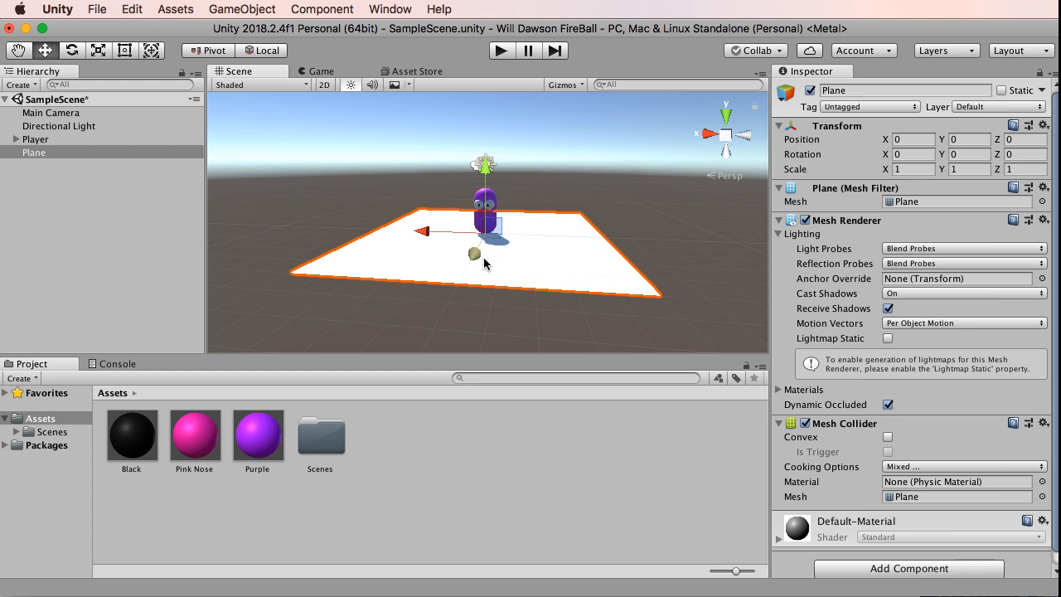
scroll(484, 264, "down", 5)
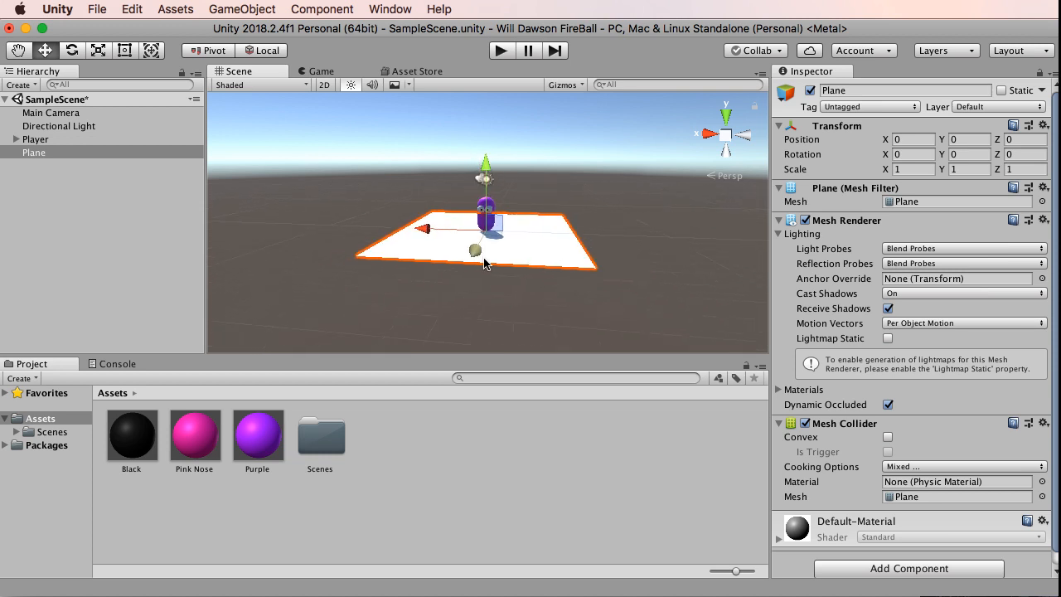
scroll(484, 263, "down", 4)
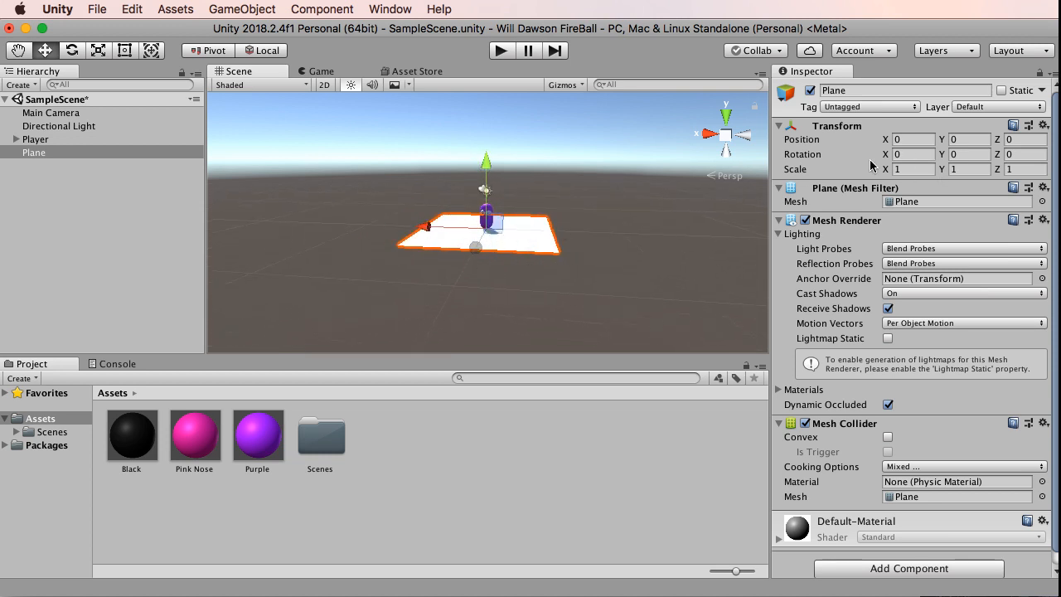
left_click(34, 154)
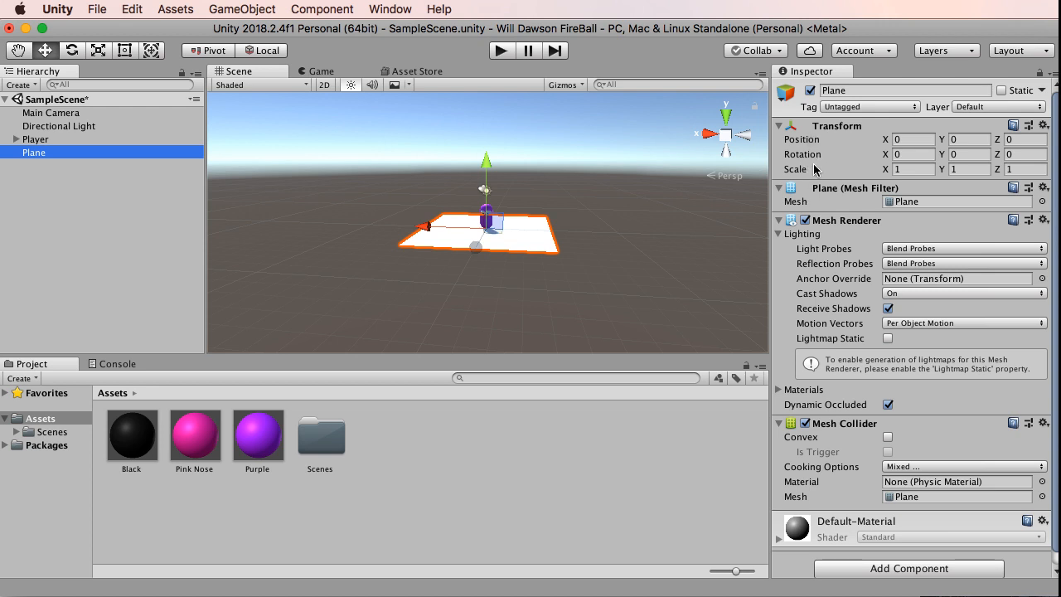
left_click(906, 169)
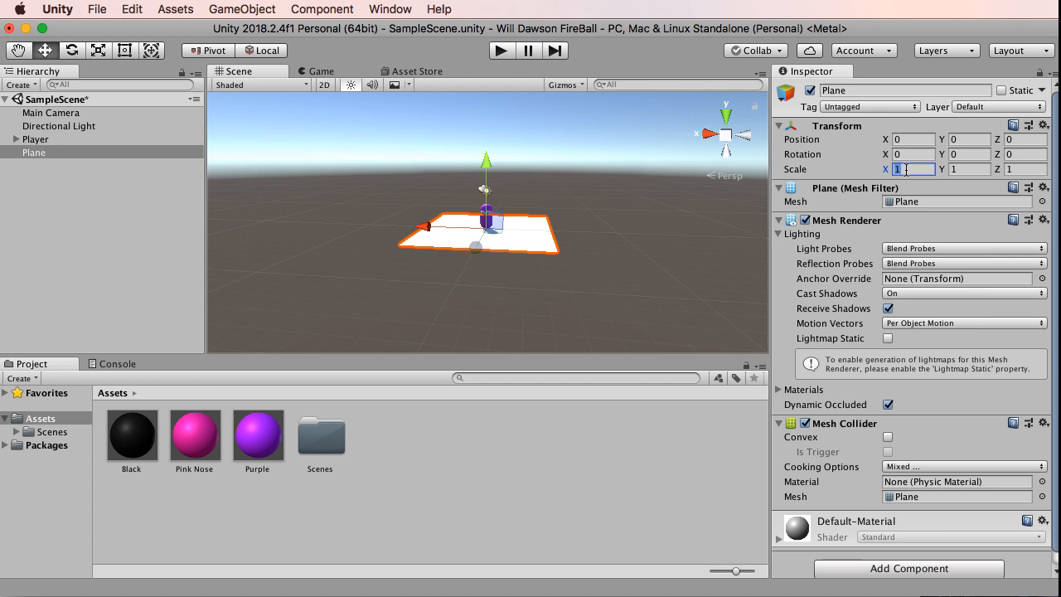
type("10")
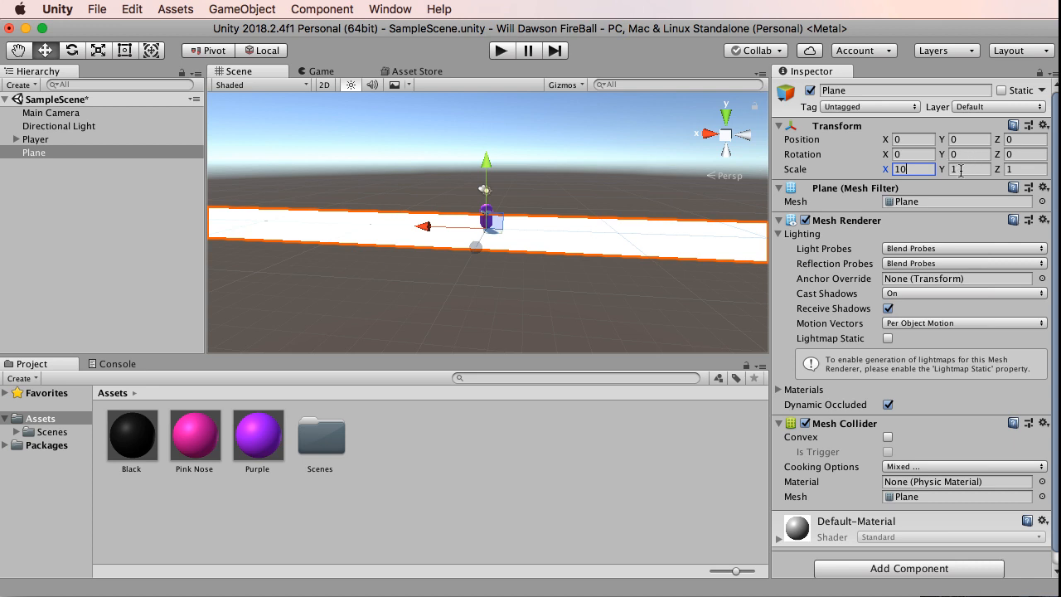
left_click(1029, 170)
type("10")
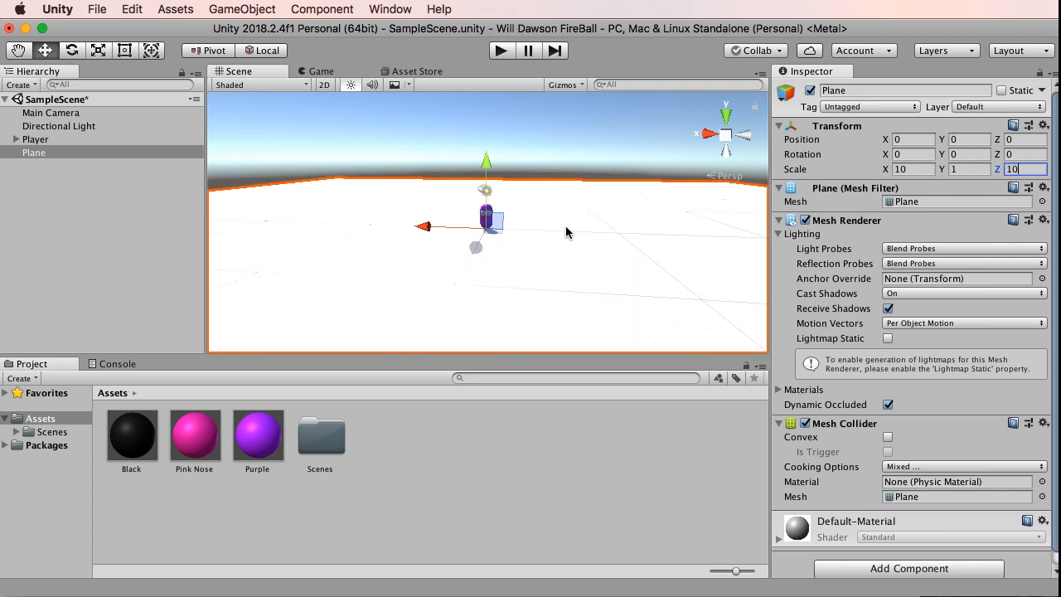
left_click_drag(538, 229, 530, 297, "alt")
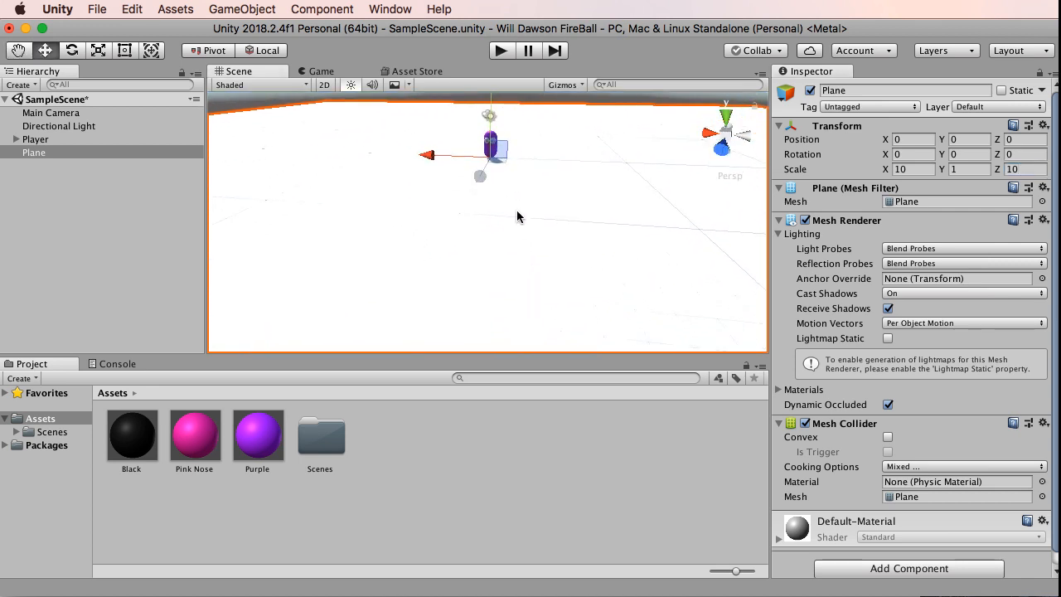
scroll(516, 215, "down", 8)
scroll(516, 216, "up", 5)
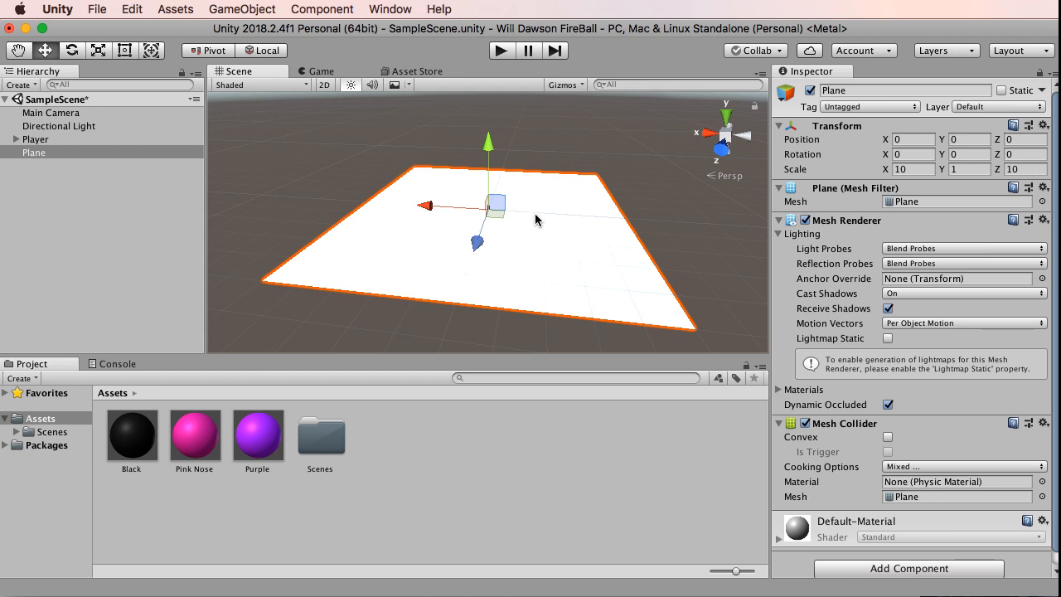
left_click_drag(536, 218, 606, 203, "alt")
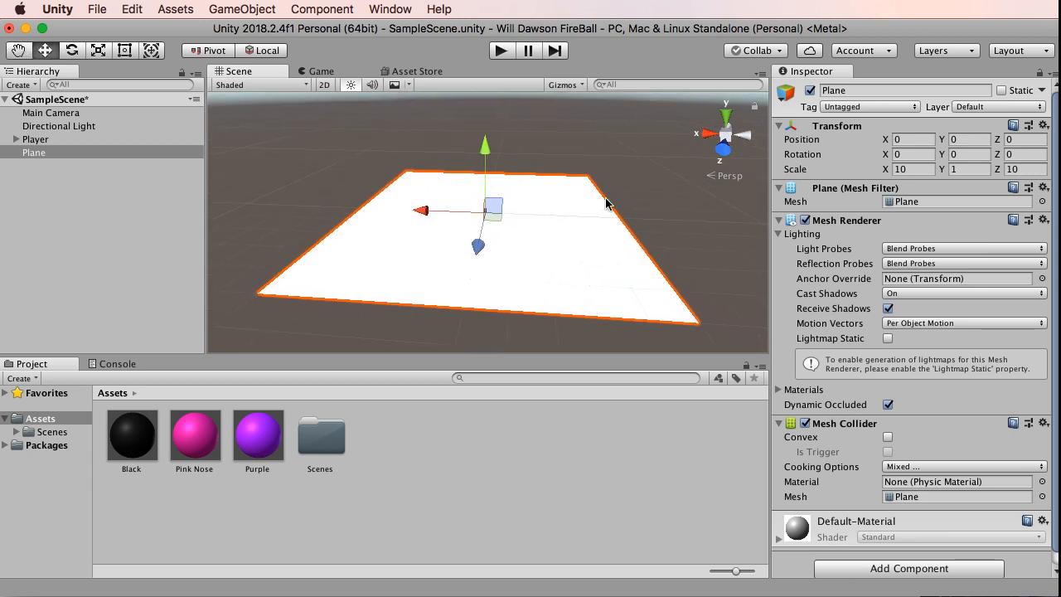
left_click(668, 197)
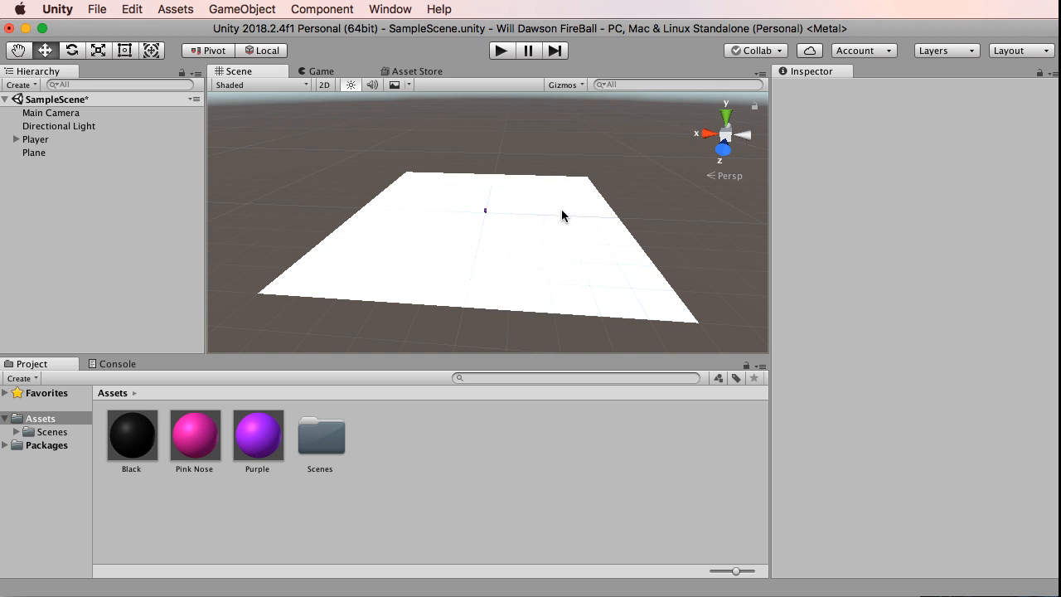
Try a Y scale of 10000 on the plane and set it back to 1
left_click(36, 154)
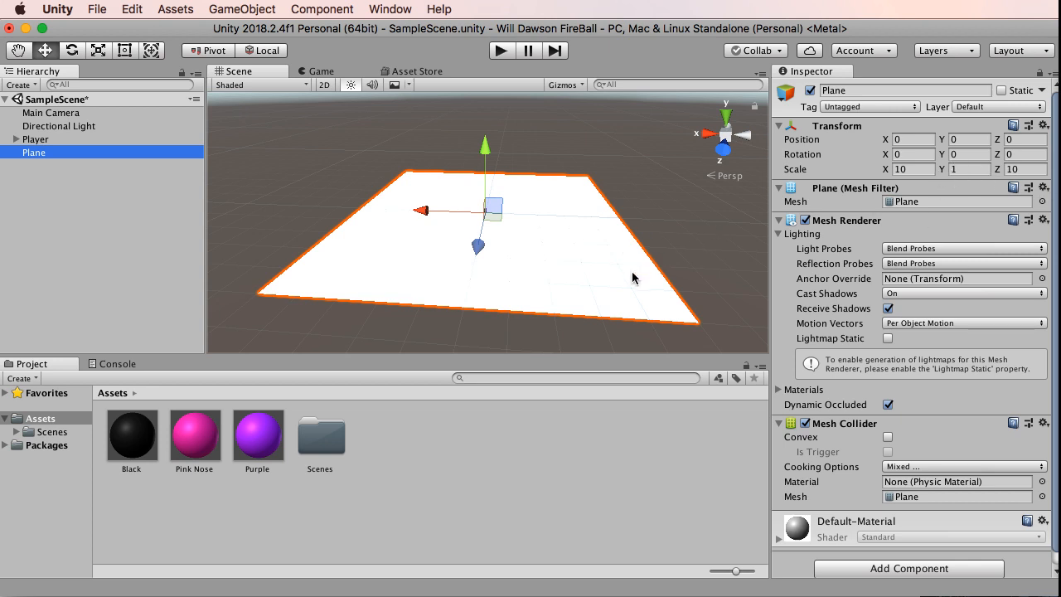
left_click_drag(645, 308, 629, 152, "alt")
scroll(630, 151, "down", 3)
scroll(630, 151, "up", 3)
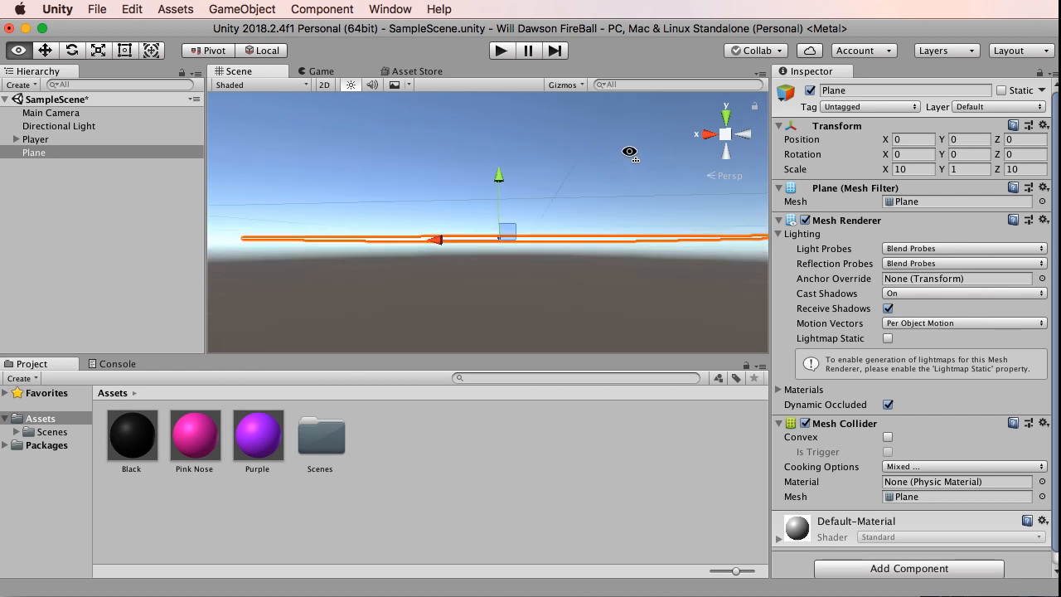
left_click_drag(629, 152, 628, 213, "alt")
left_click(963, 170)
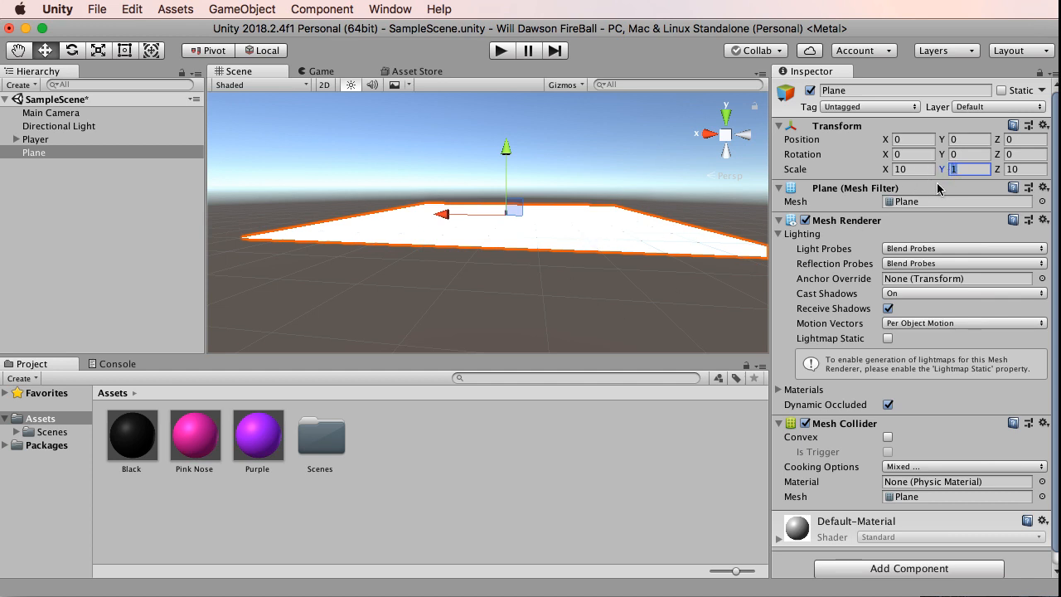
type("10000")
key("Return")
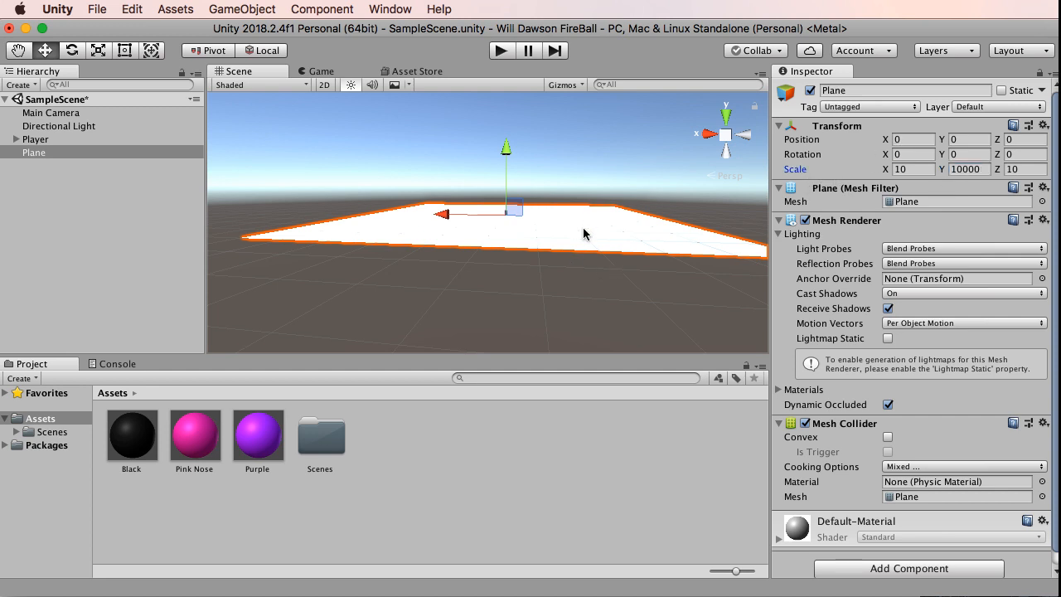
left_click(986, 170)
type("1")
key("Return")
Pull the Main Camera back from the player to a Z position of -6.12, judging the framing in the Game view
left_click(38, 143)
double_click(36, 140)
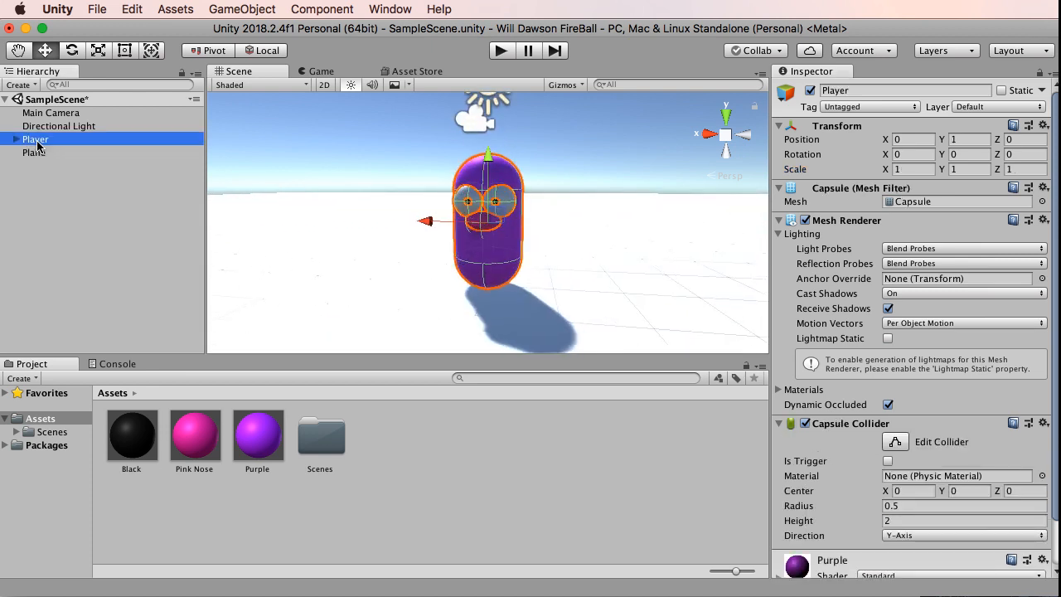
left_click(323, 71)
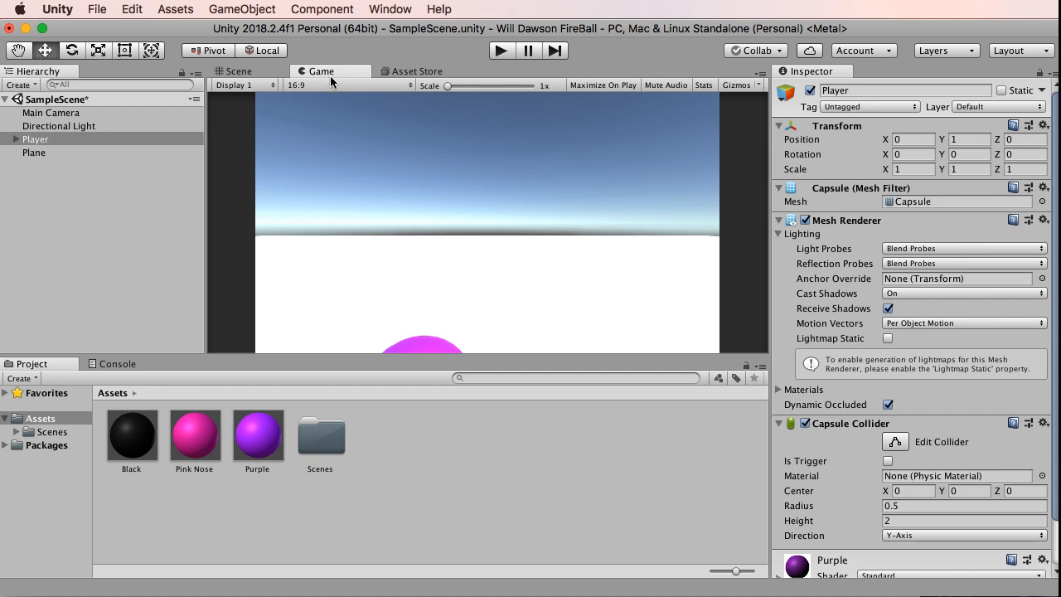
left_click(66, 114)
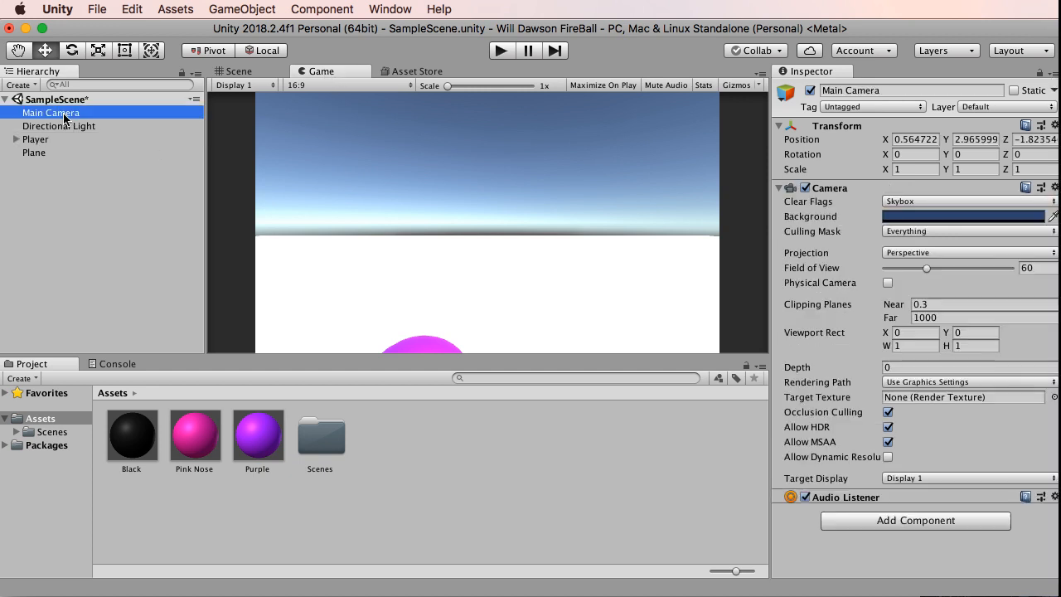
left_click(1008, 141)
left_click_drag(1010, 142, 888, 138)
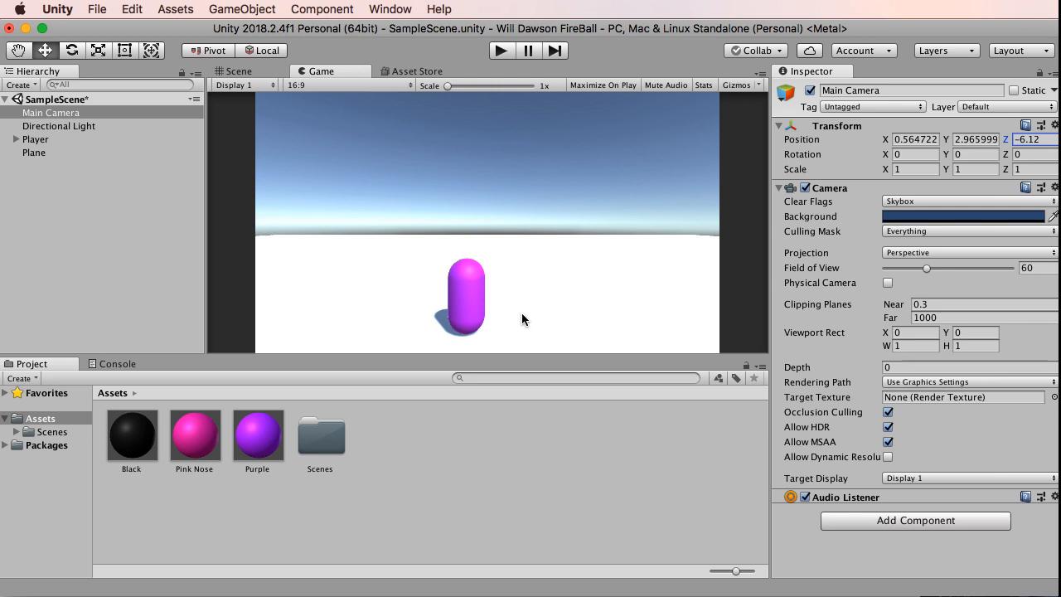
Switch to Finder and import Checker.png from the Downloads folder into the project's Assets folder
key("super+Tab")
key("super+Tab")
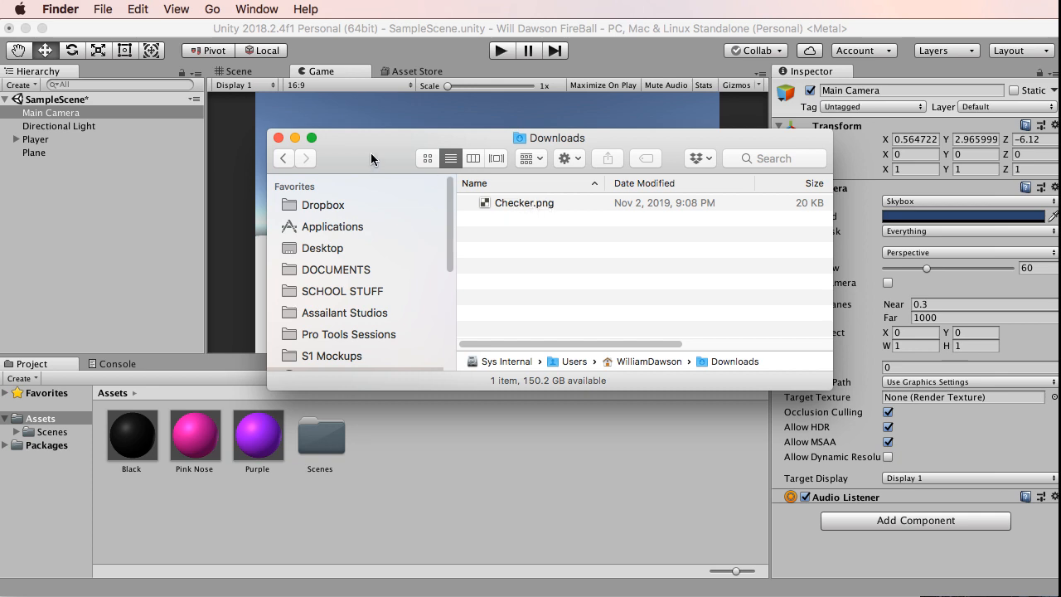
left_click_drag(370, 153, 537, 159)
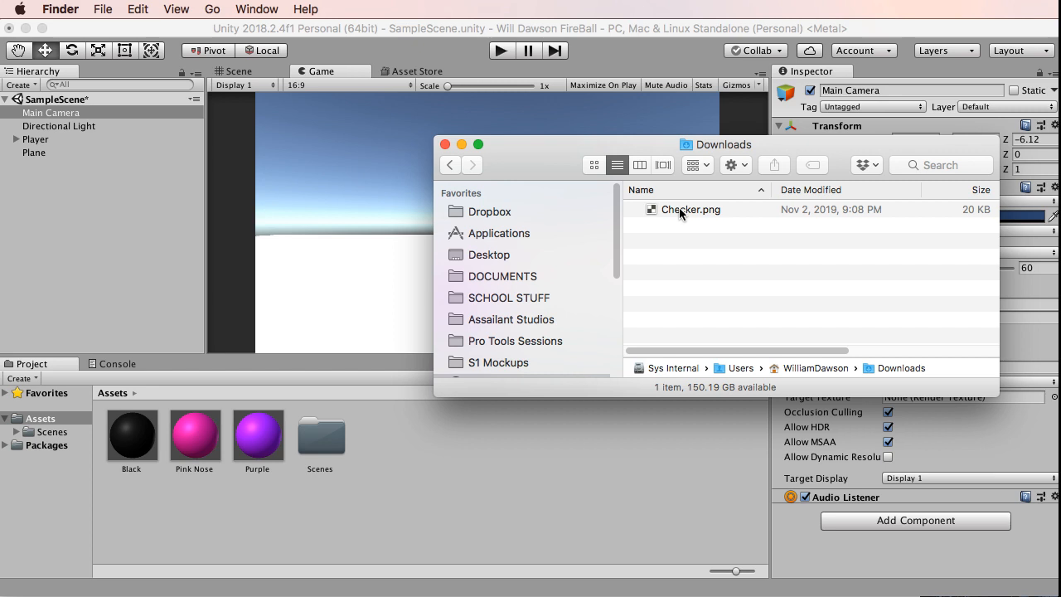
left_click_drag(680, 213, 712, 263)
left_click_drag(711, 262, 503, 485)
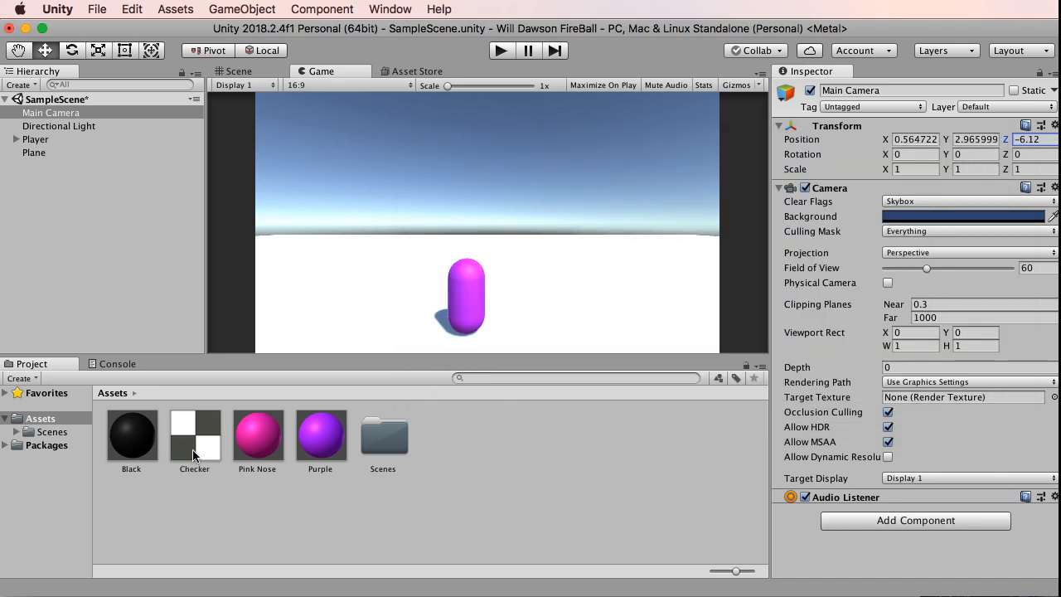
Apply the Checker texture to the plane in the Scene view and open the Checker material in the Materials folder
left_click(237, 73)
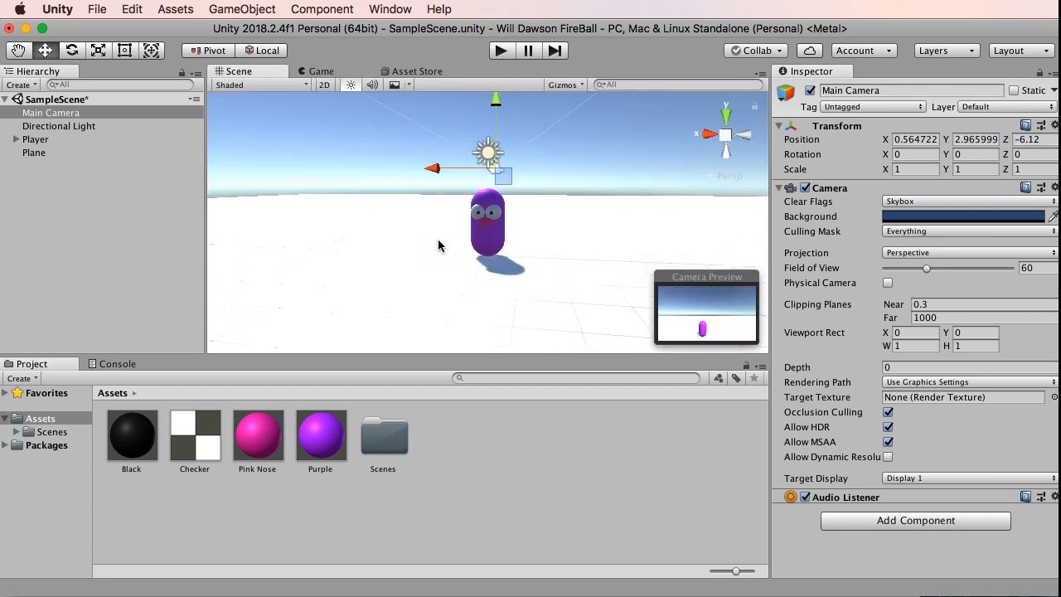
scroll(437, 239, "down", 10)
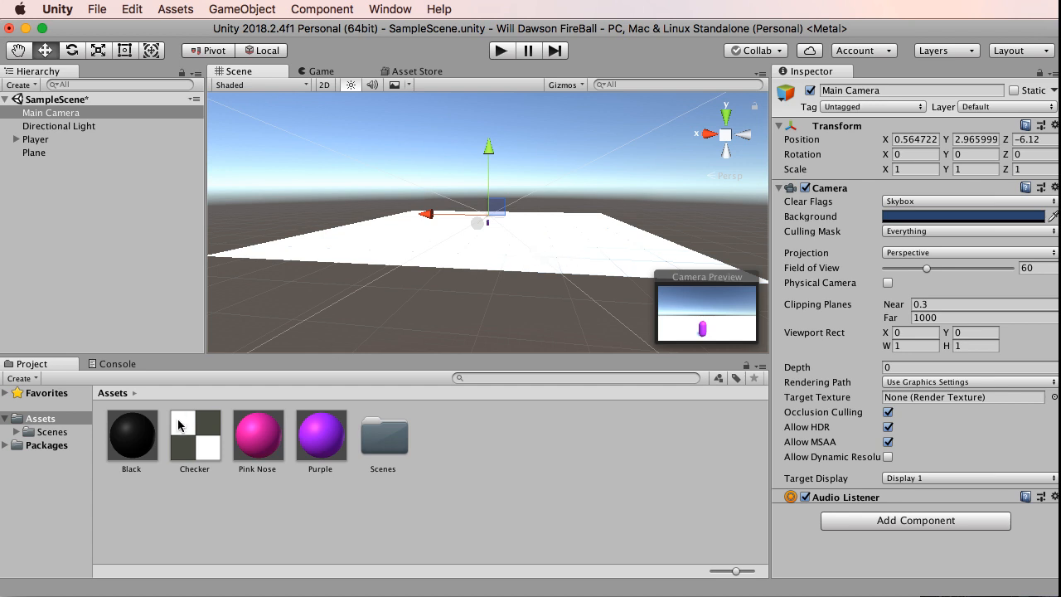
left_click_drag(198, 440, 404, 246)
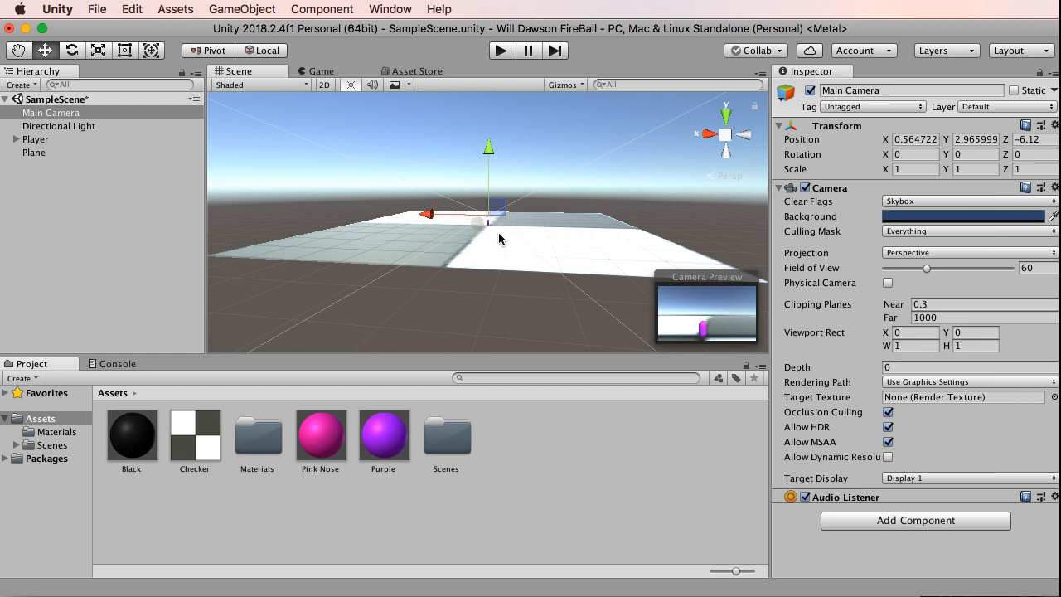
double_click(258, 440)
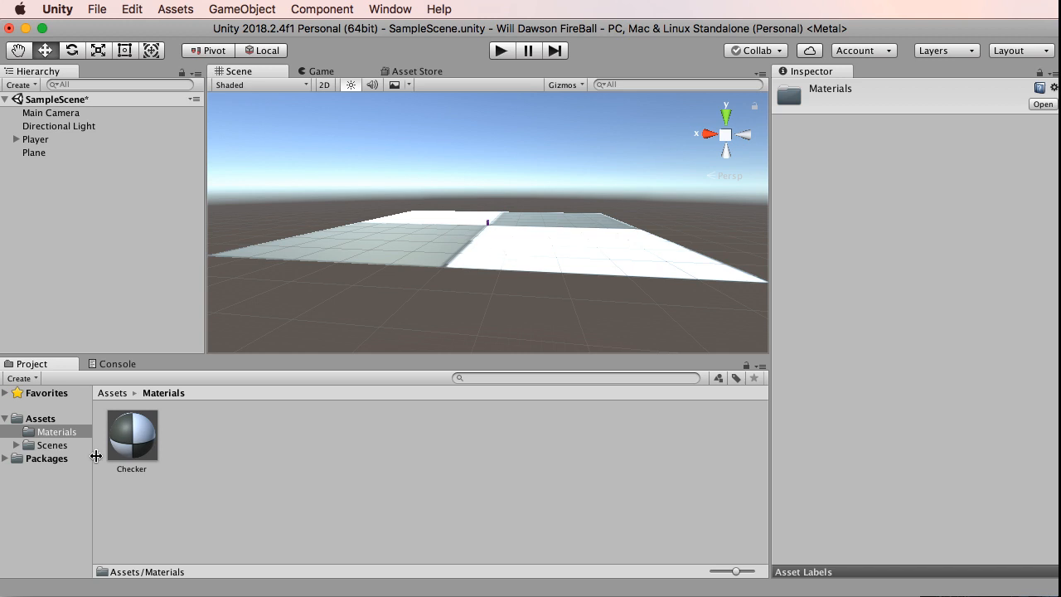
left_click(125, 443)
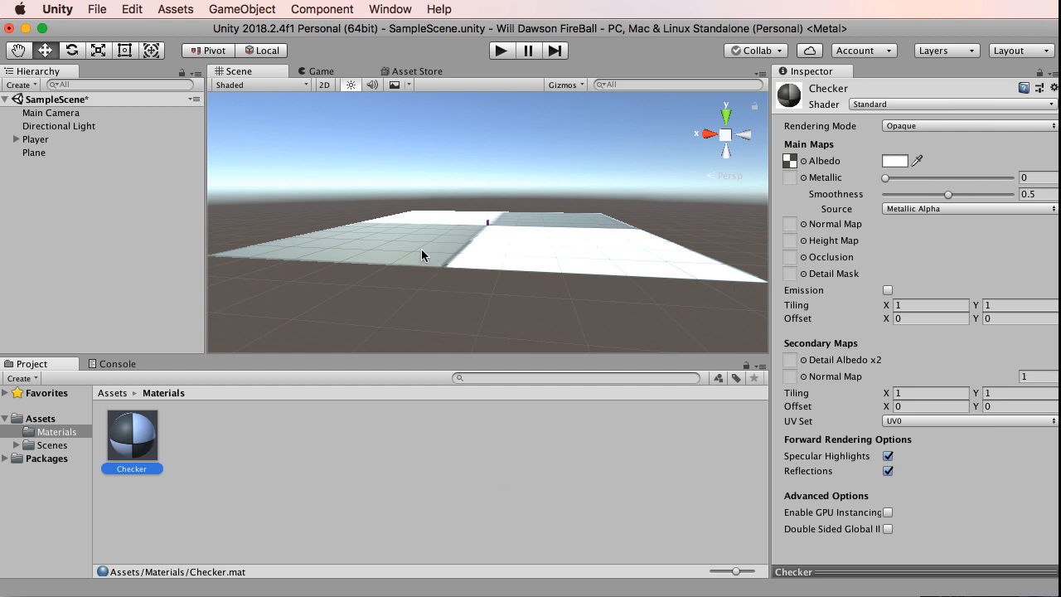
Move the Black, Pink Nose and Purple materials and the Checker texture into the Materials folder, and open that folder
left_click(40, 418)
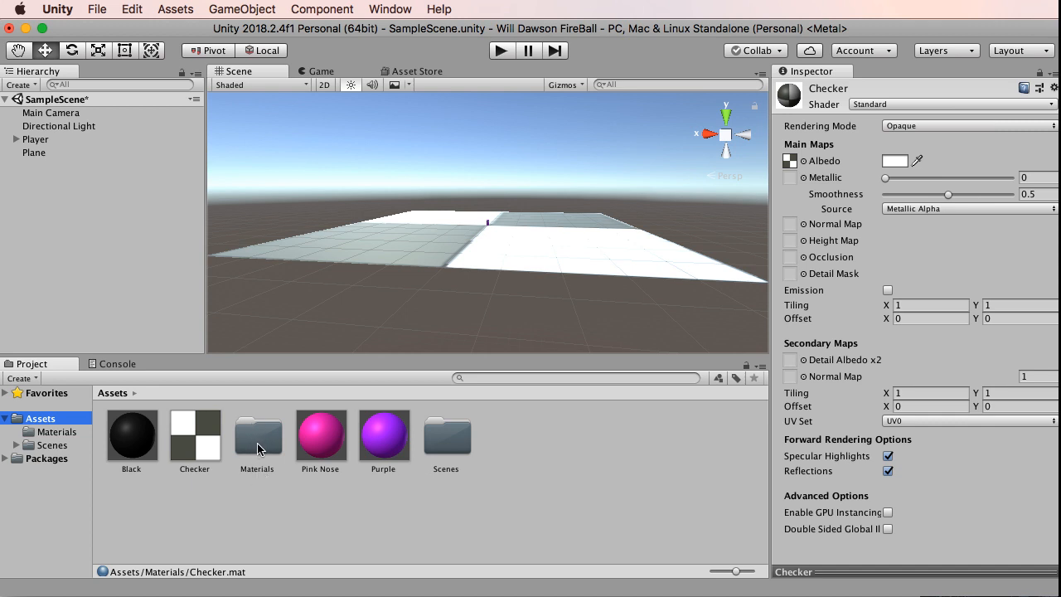
left_click_drag(313, 448, 262, 434)
left_click_drag(123, 446, 258, 437)
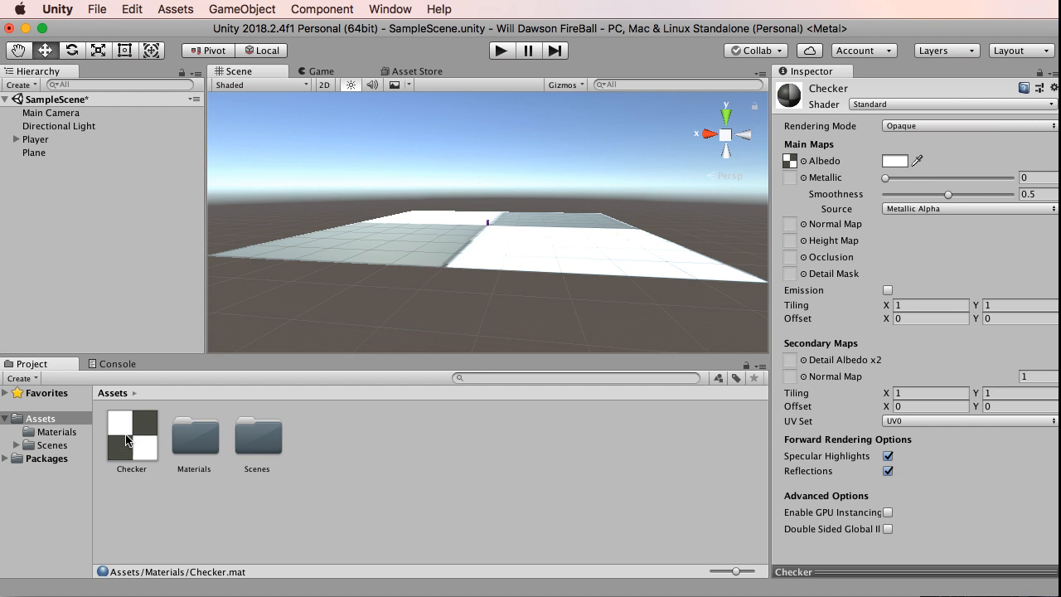
left_click_drag(127, 447, 195, 447)
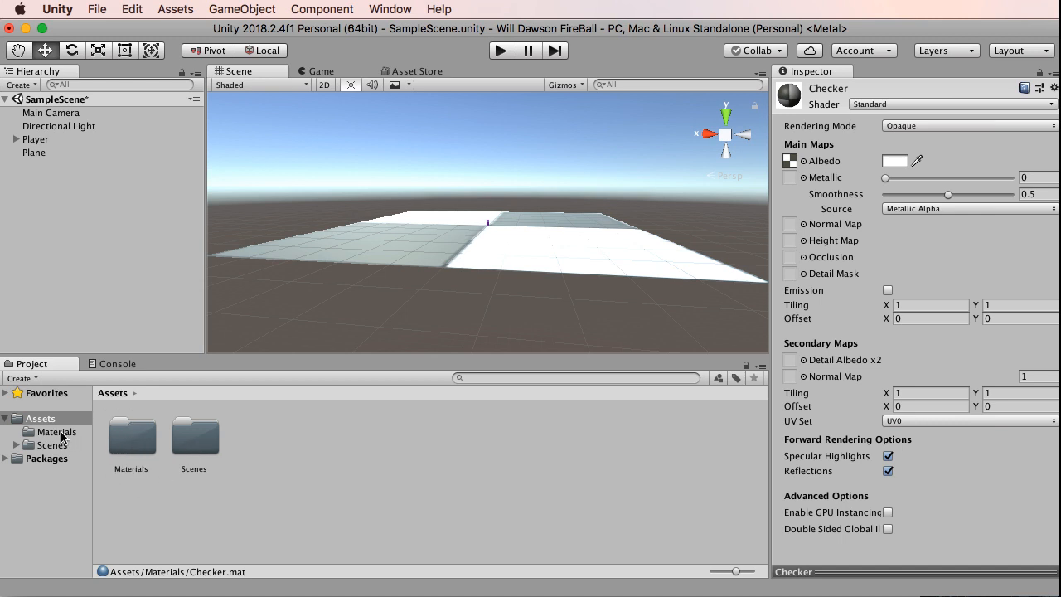
double_click(130, 439)
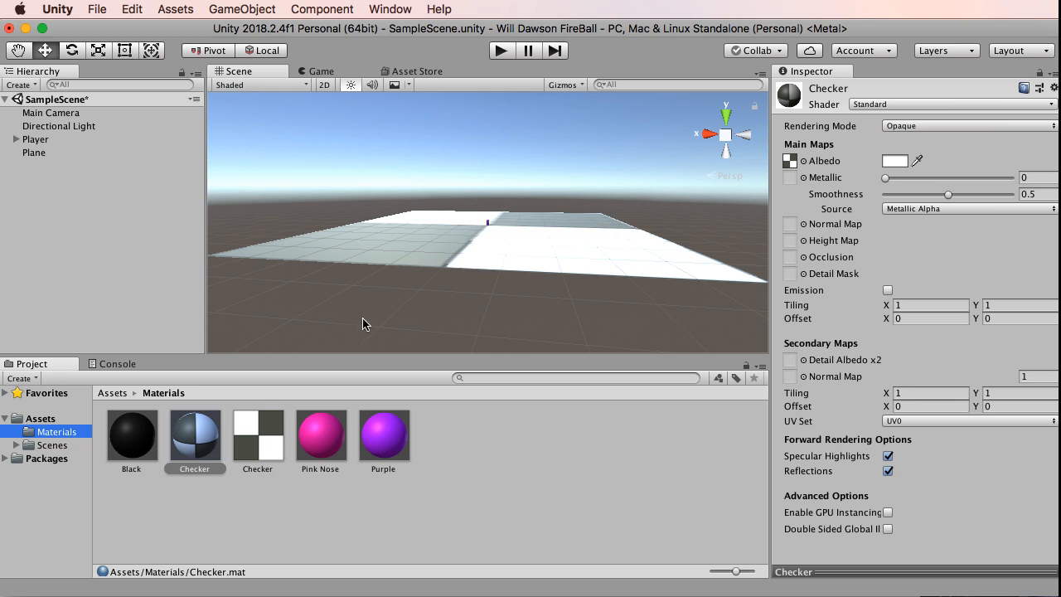
Check the checker floor in the Game and Scene views, and inspect the settings of the Checker texture and the Checker material
left_click(330, 72)
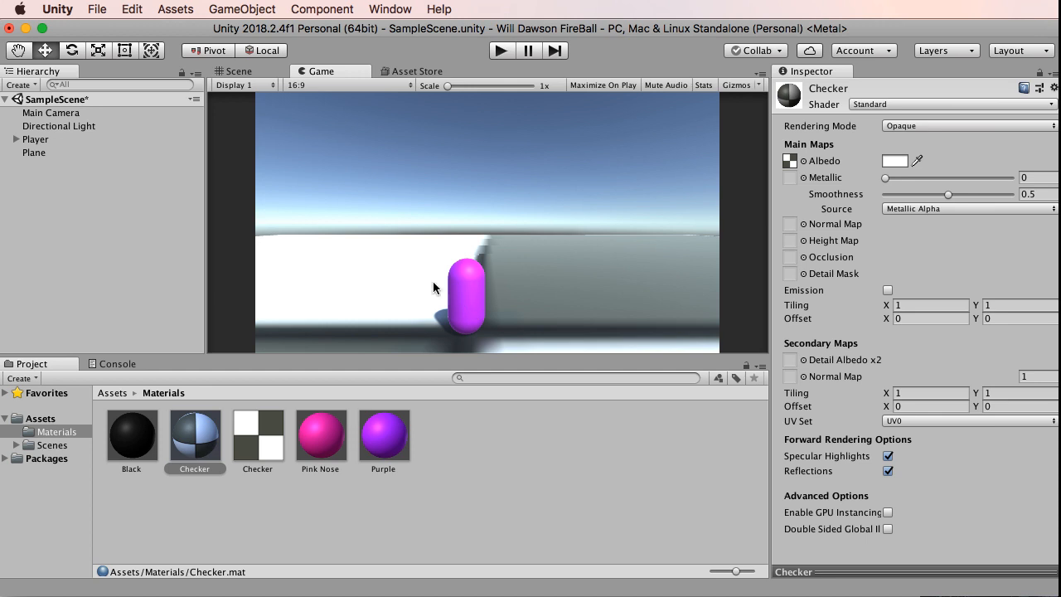
left_click(242, 73)
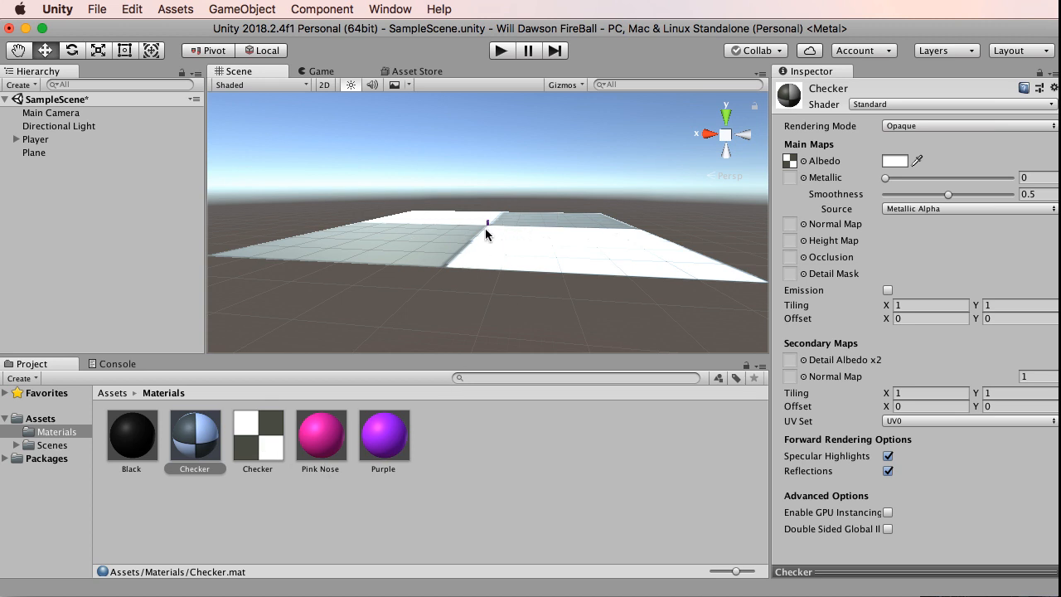
left_click(176, 516)
left_click(197, 455)
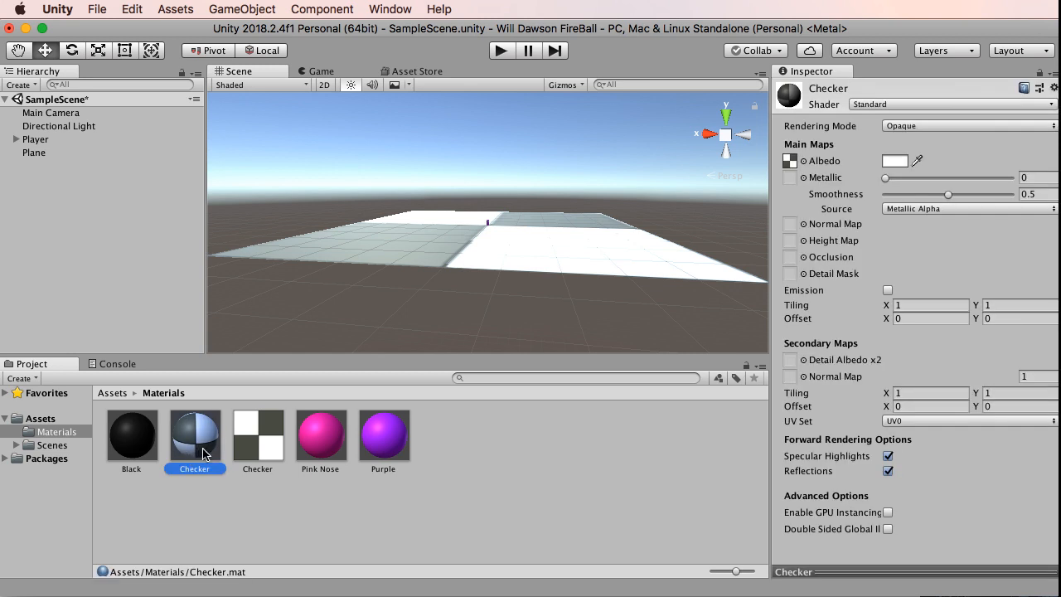
left_click(251, 439)
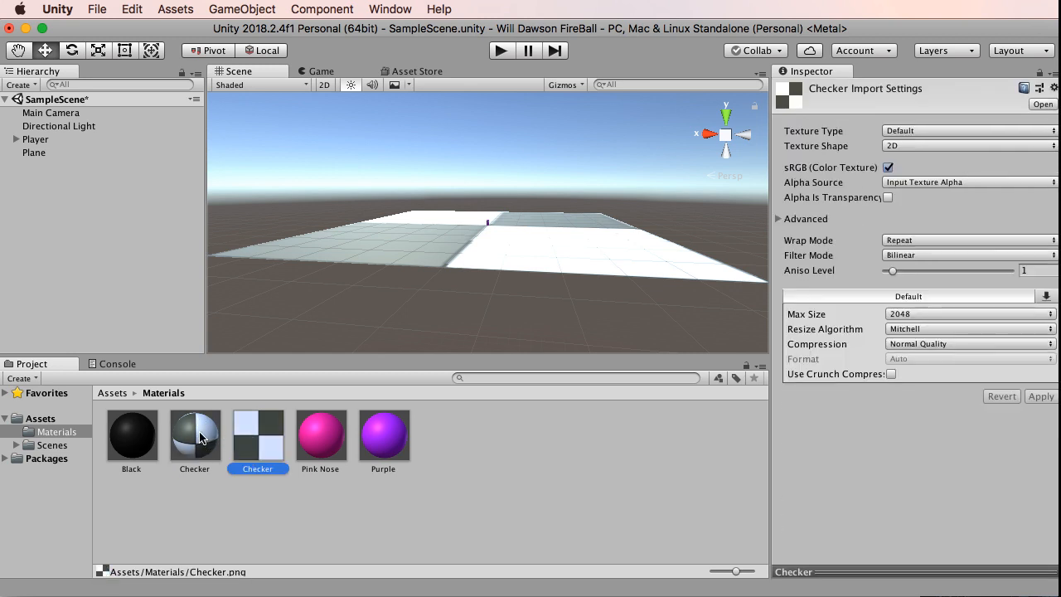
left_click(200, 437)
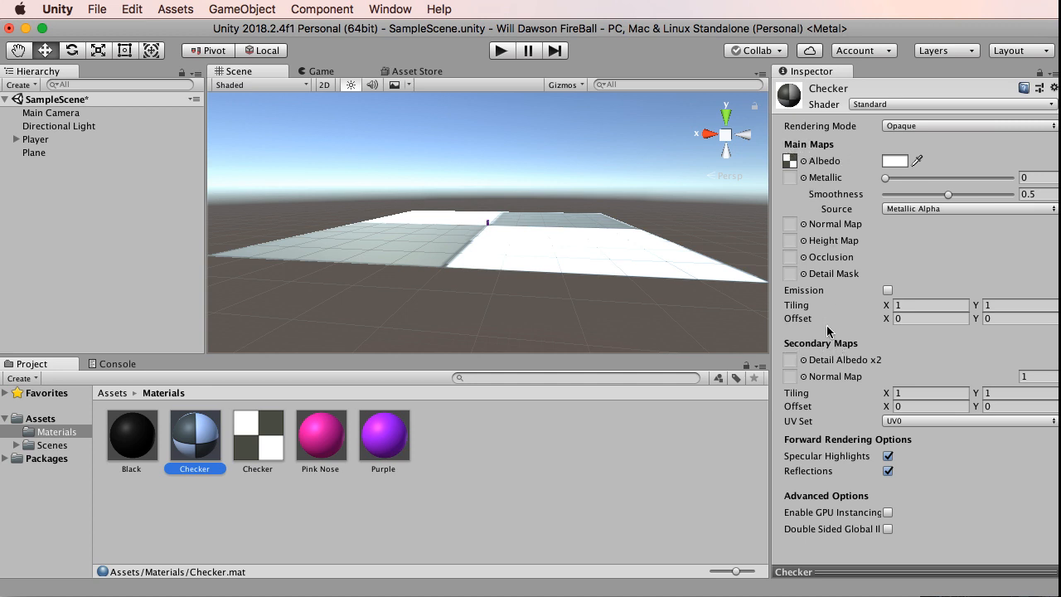
Set the Checker material's Main Maps tiling to X 2 and Y 2 and check the floor in the Game view
left_click(921, 308)
left_click(998, 306)
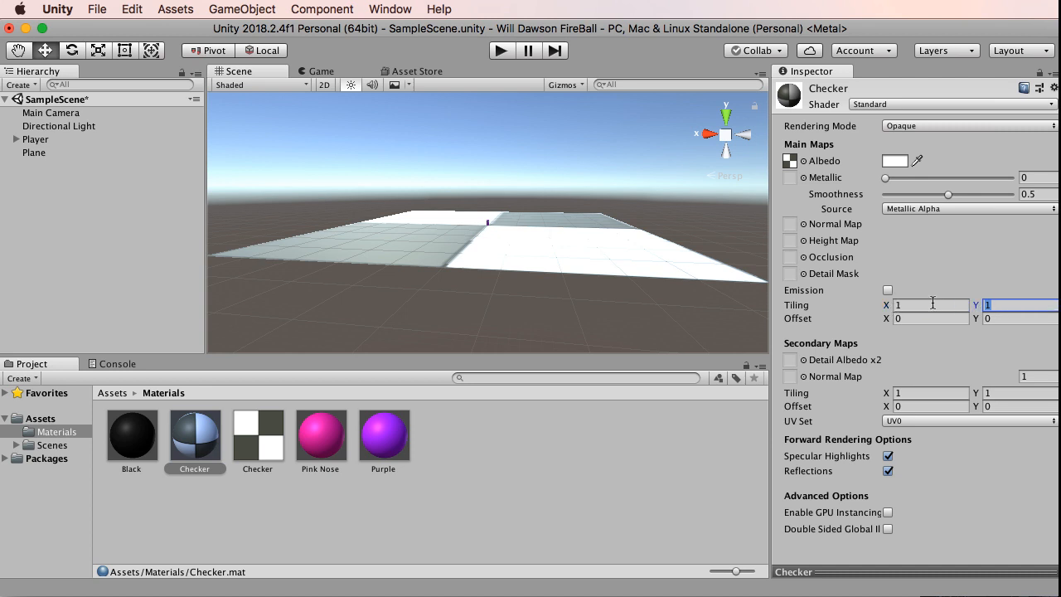
left_click(934, 305)
left_click(1015, 306)
left_click(908, 307)
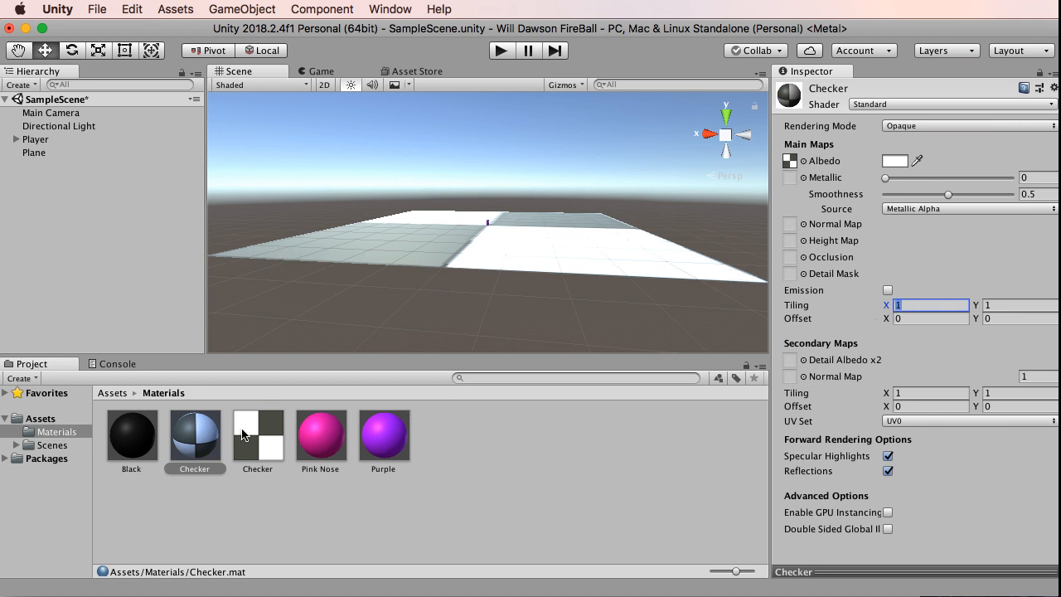
left_click(1005, 305)
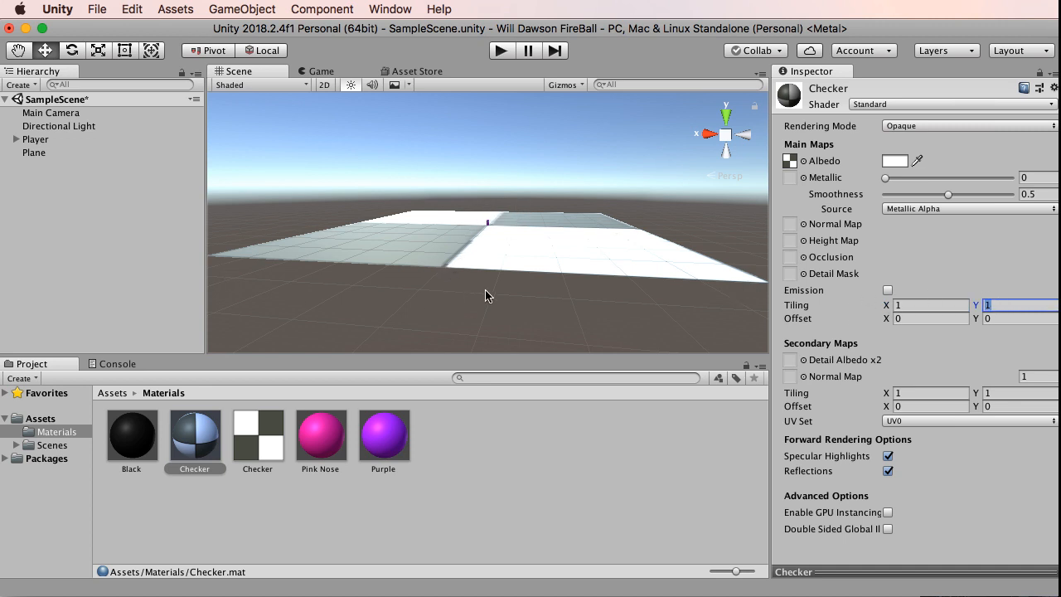
left_click(928, 305)
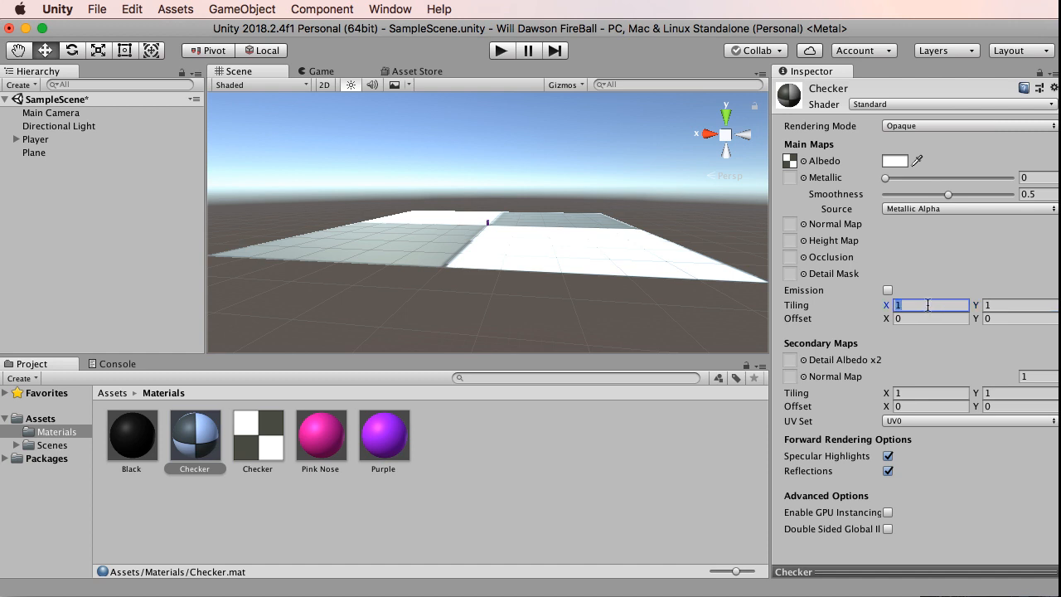
type("2")
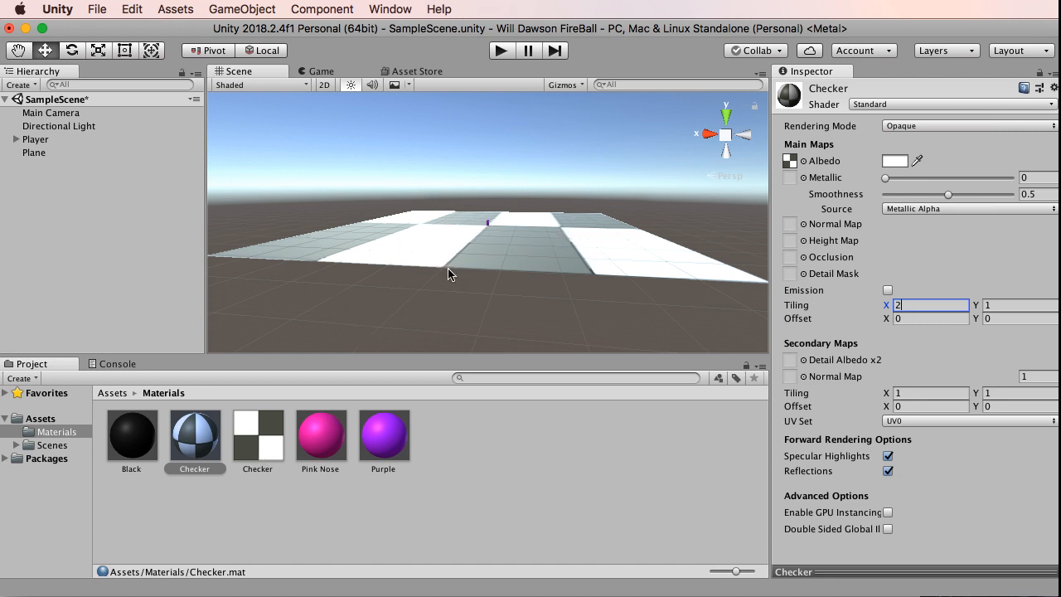
left_click(1009, 304)
type("2")
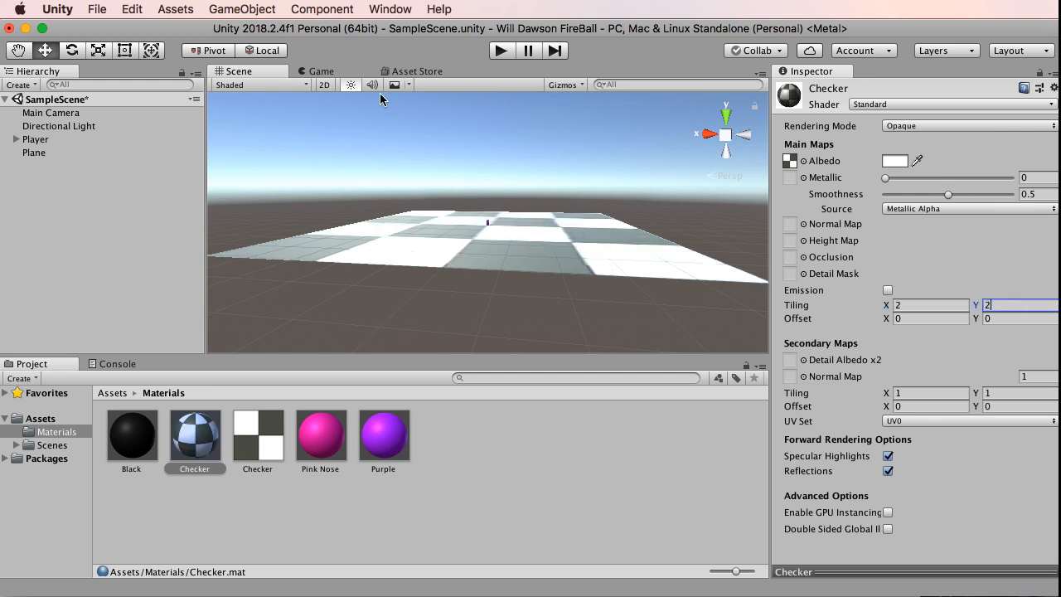
left_click(319, 72)
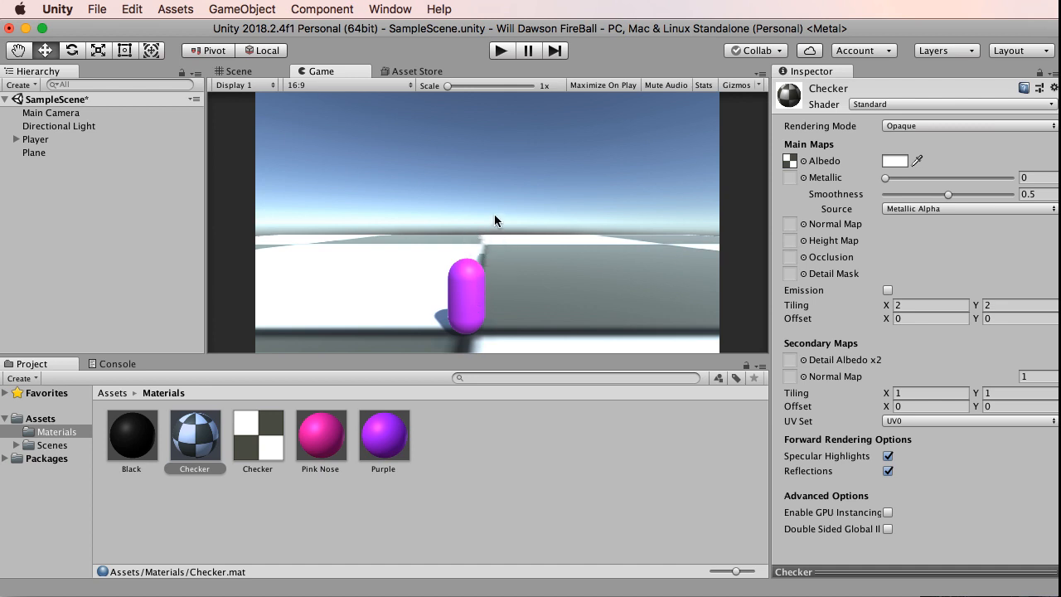
left_click(239, 71)
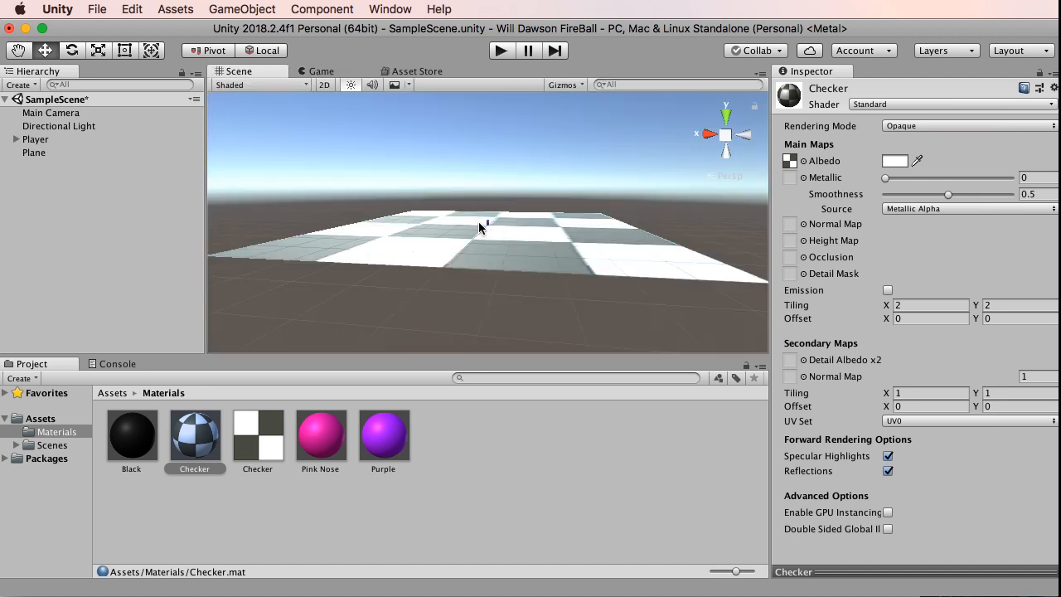
Set the Checker material's Main Maps tiling to X 10 and Y 10 and check the floor in the Game view
left_click(910, 305)
type("10")
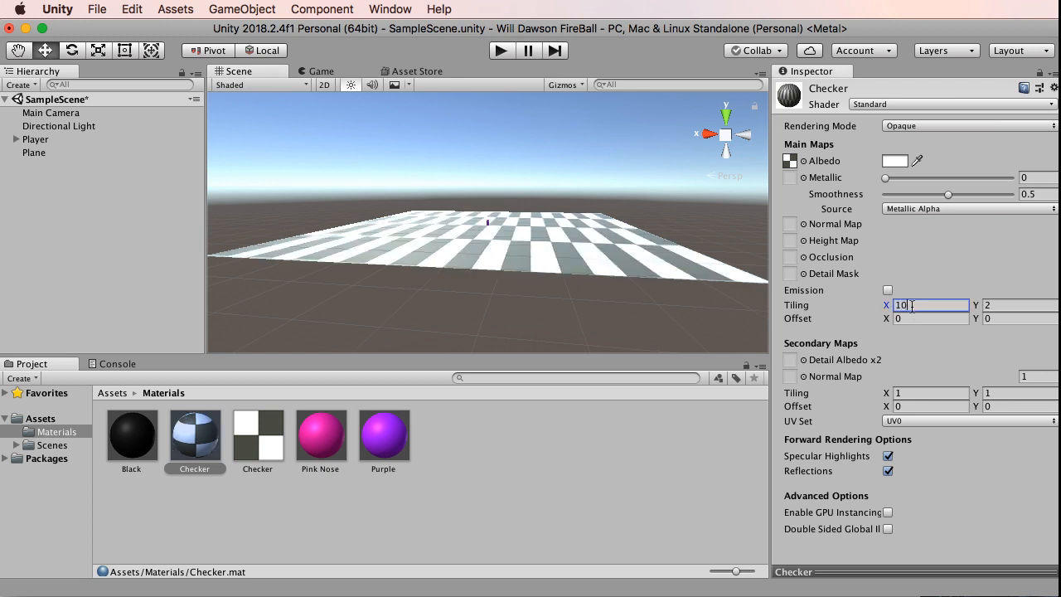
left_click(1007, 305)
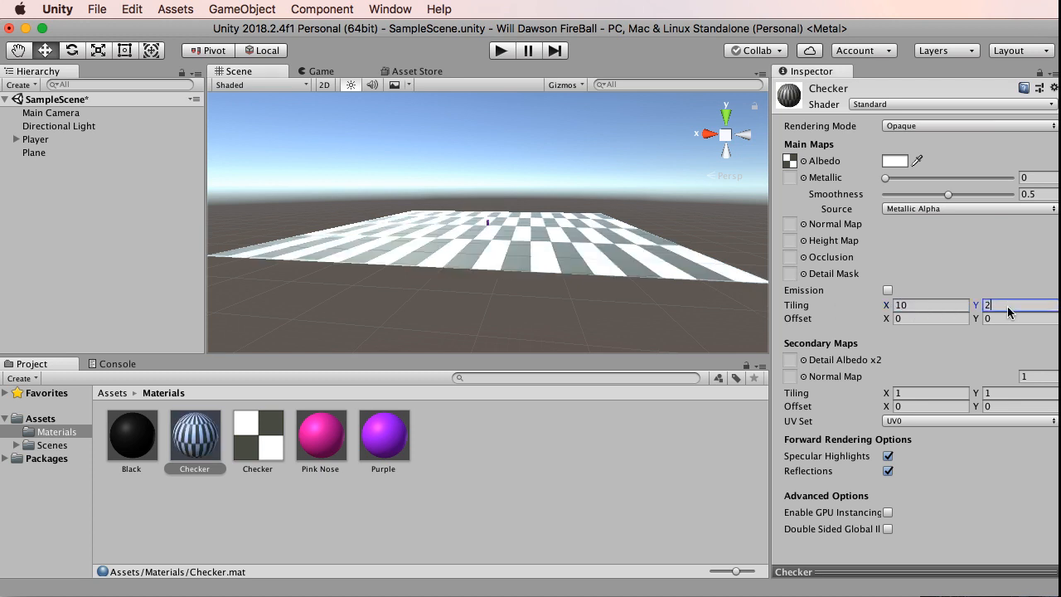
type("10")
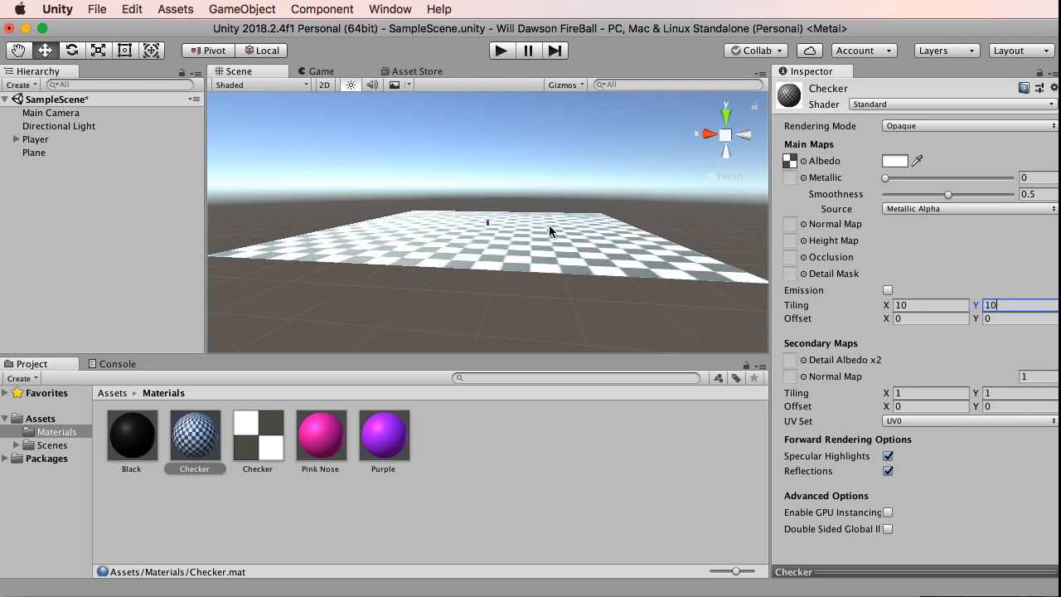
left_click(324, 71)
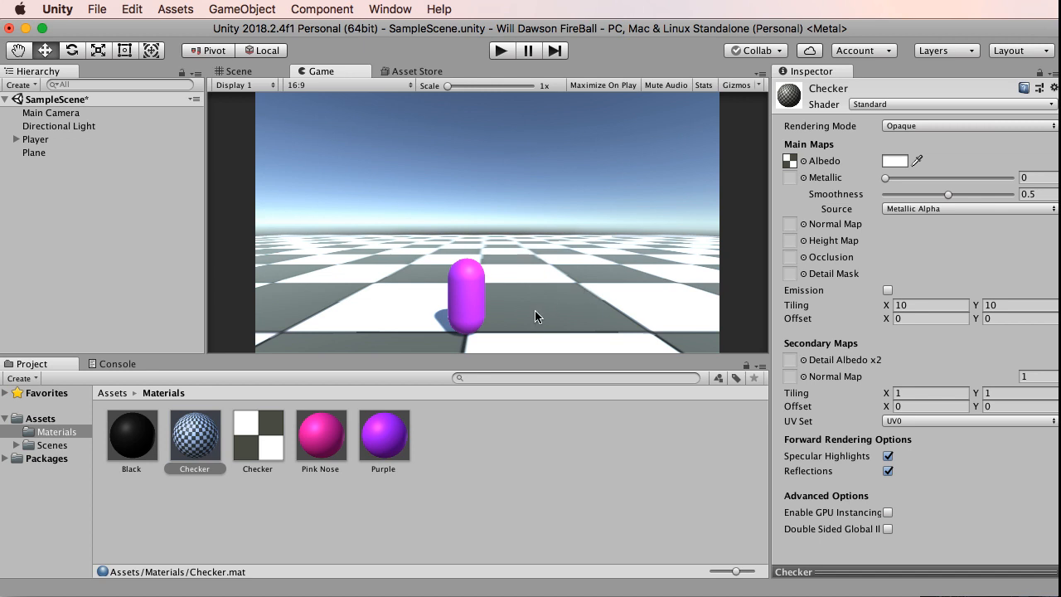
Set the Checker material's Main Maps tiling to X 50 and Y 50 while judging the floor in the Game view
left_click(903, 305)
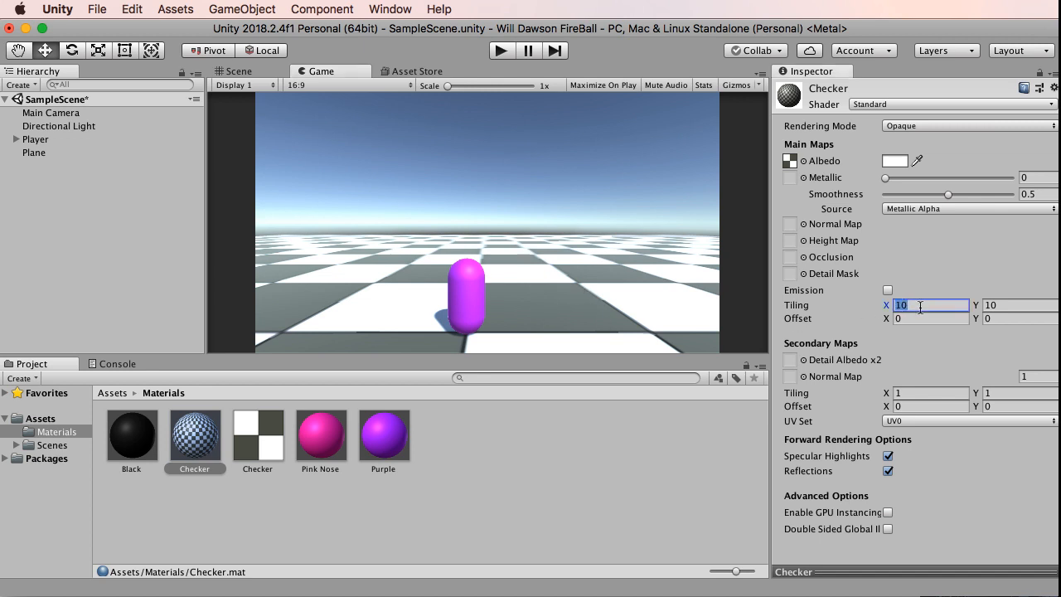
type("50")
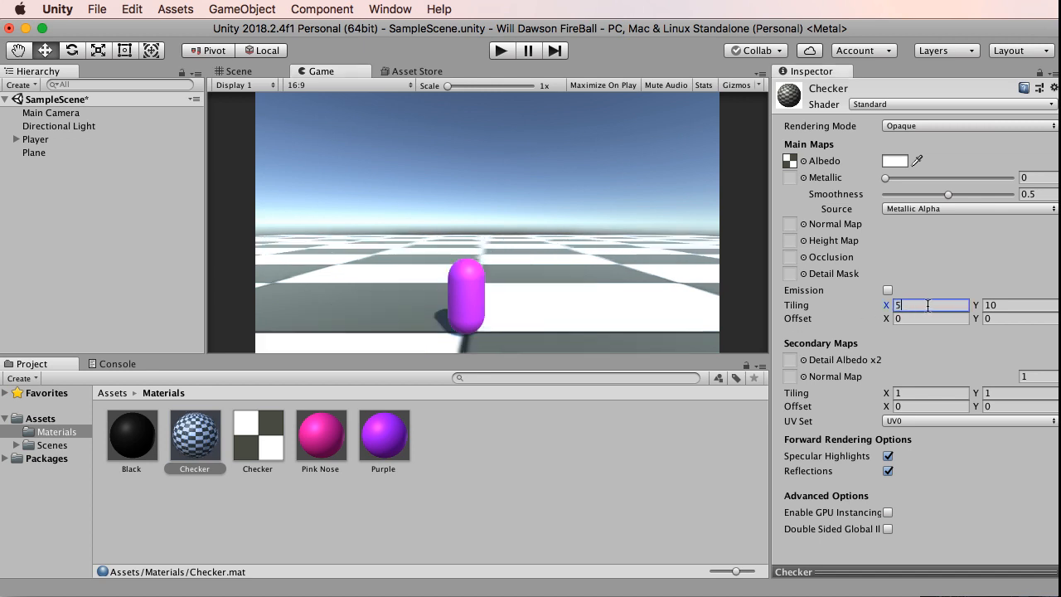
left_click(1009, 304)
type("50")
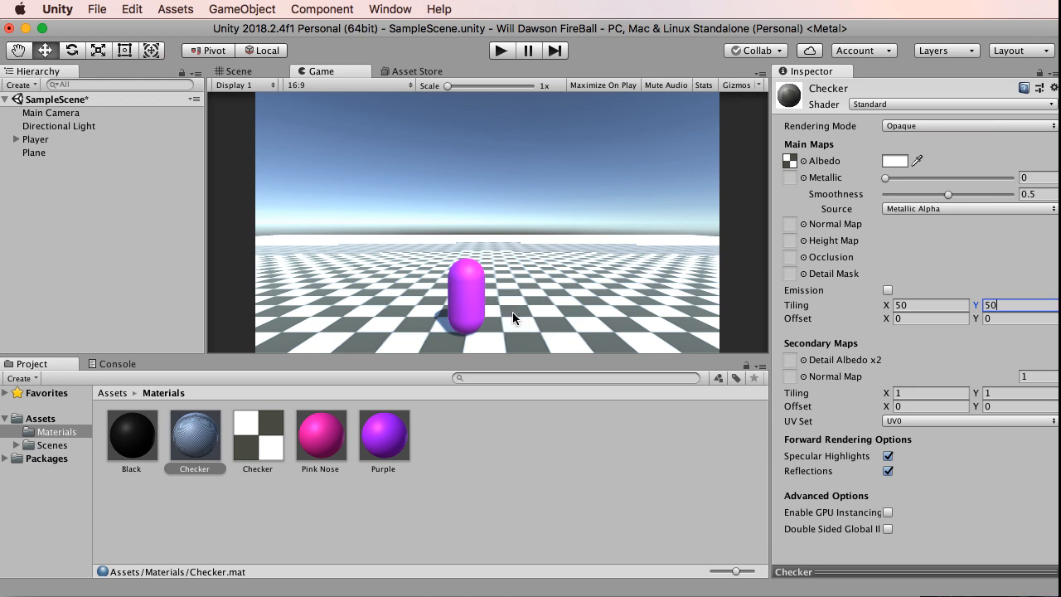
Move the Main Camera back to a Z position of -8, and return to the Scene view with the Player selected
left_click(71, 114)
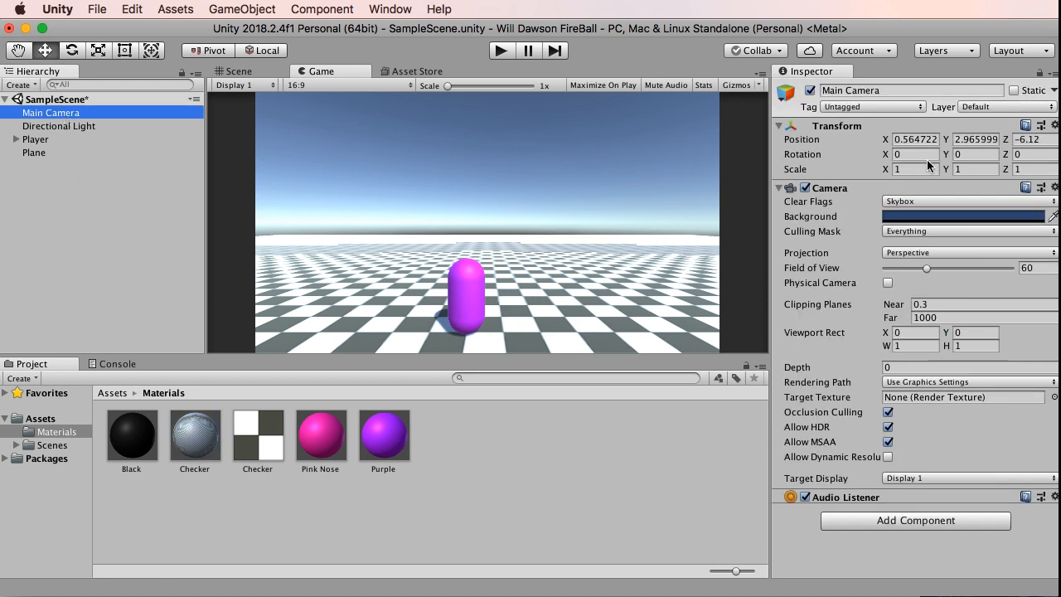
left_click(1008, 141)
left_click_drag(1008, 142, 648, 193)
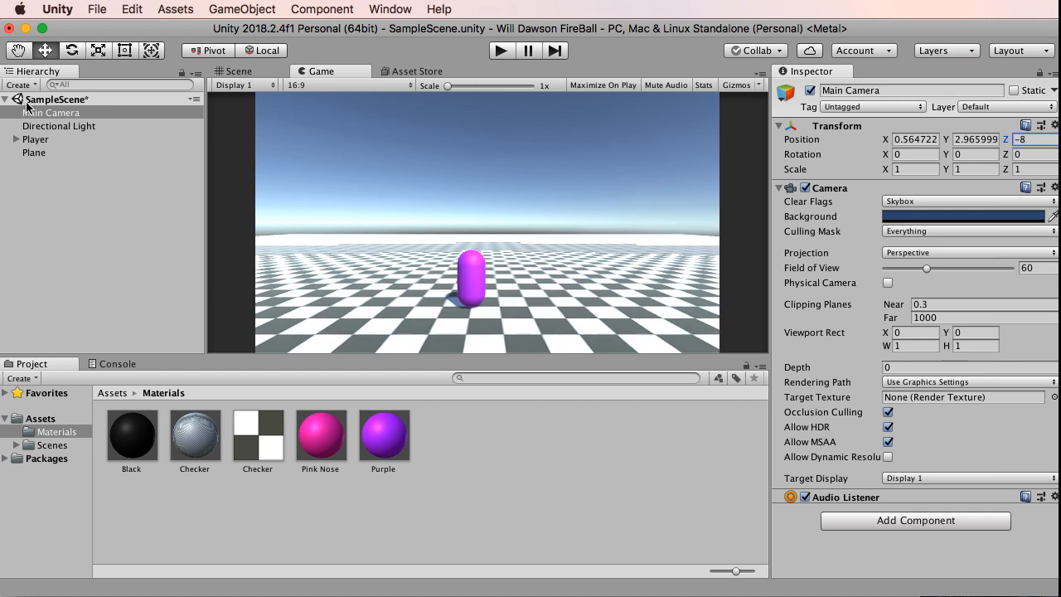
left_click(217, 72)
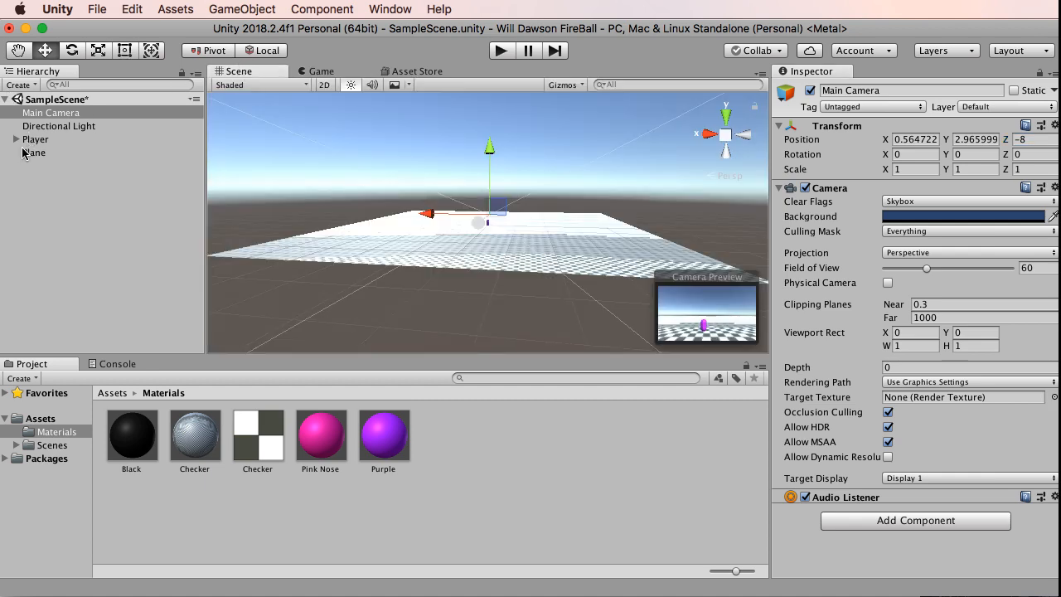
left_click(38, 140)
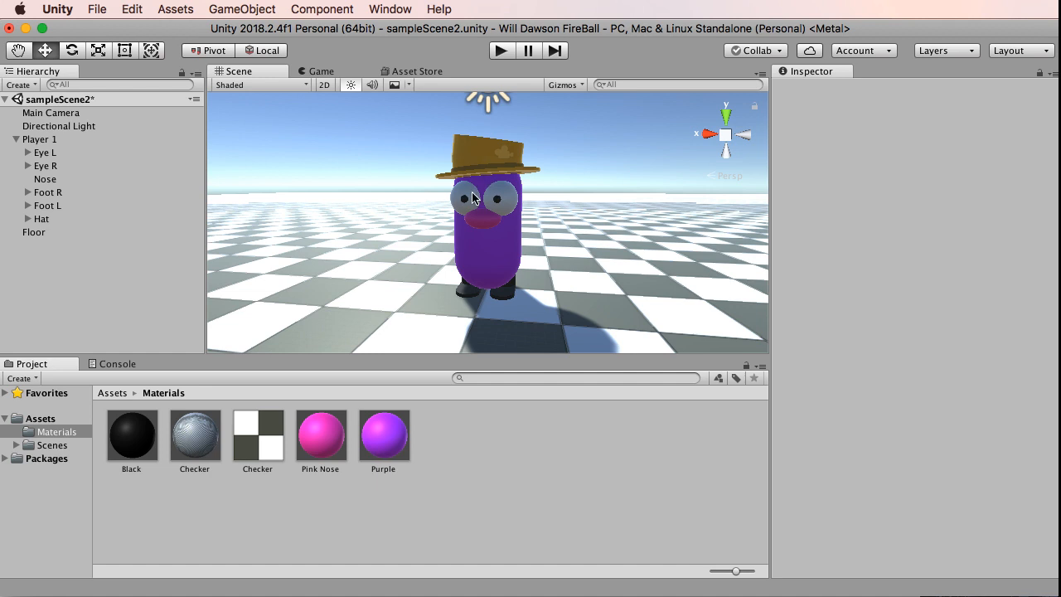
Examine the Hat object under Player 1 in sampleScene2, including the transforms of its nested Cylinder parts
left_click(43, 219)
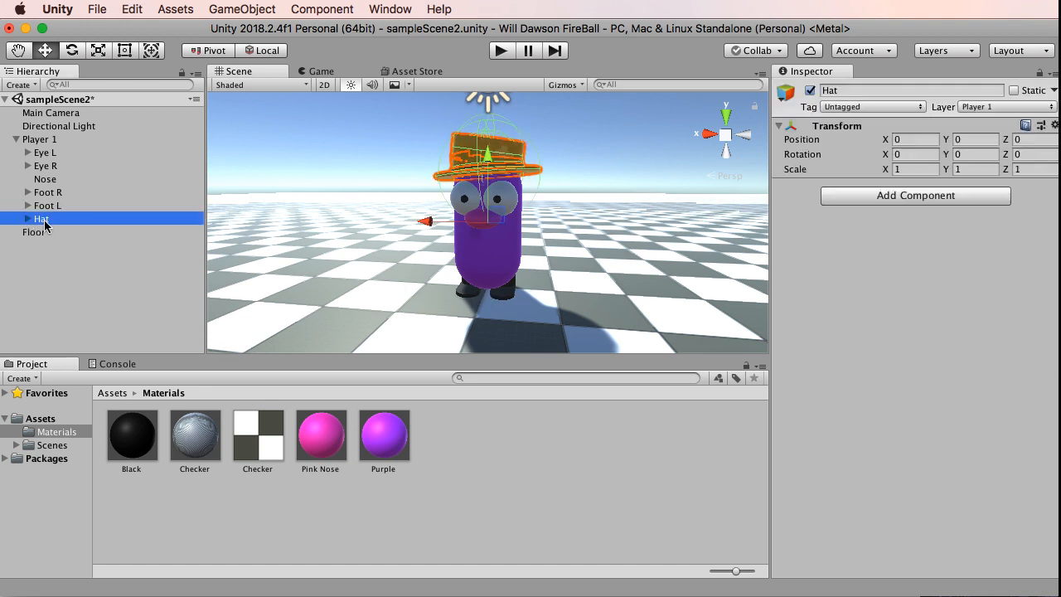
left_click(27, 218)
left_click(38, 232)
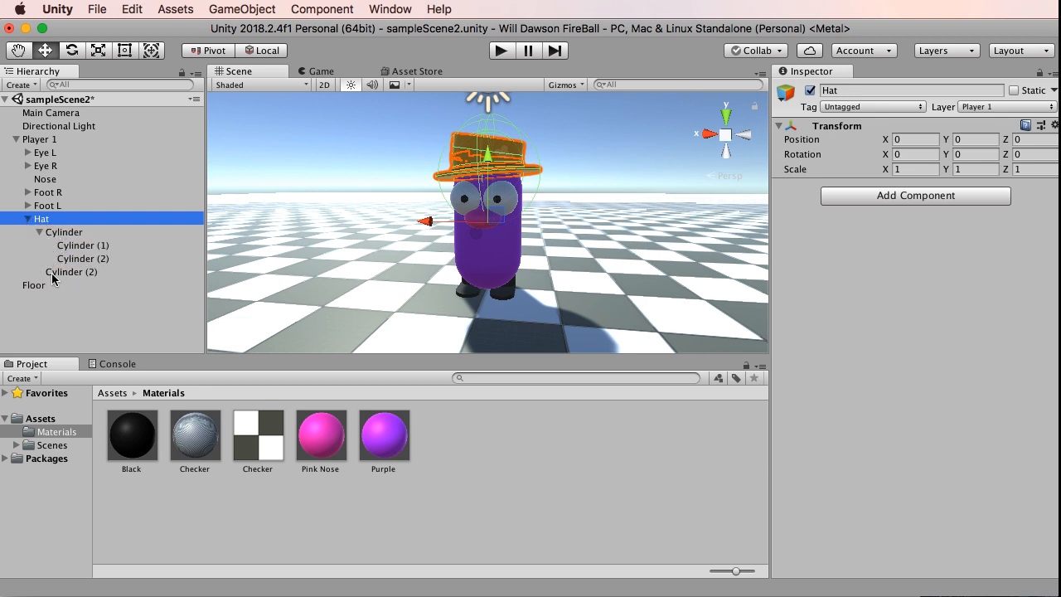
left_click(66, 234)
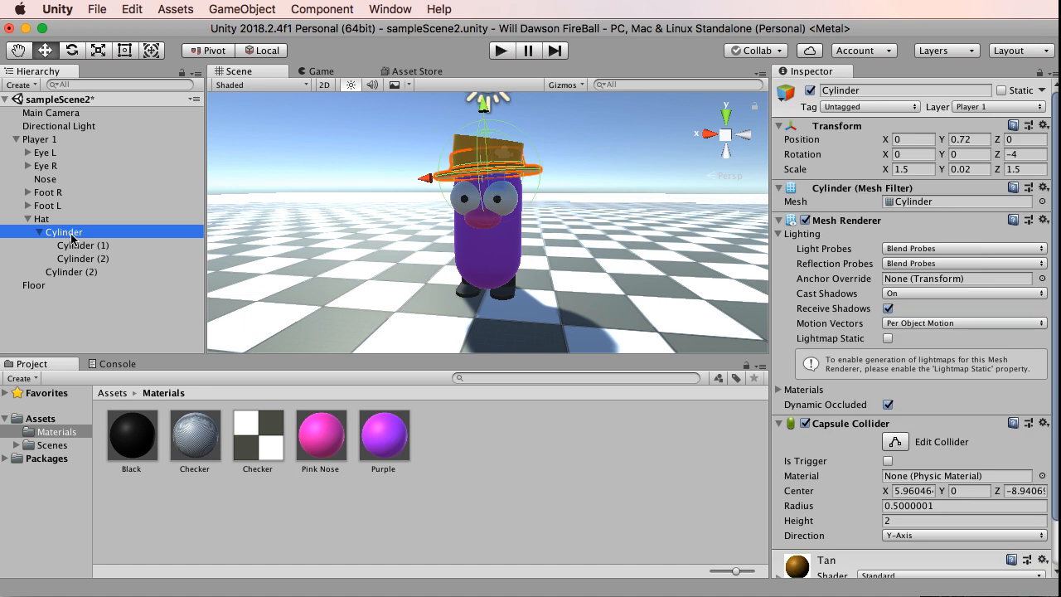
left_click(81, 247)
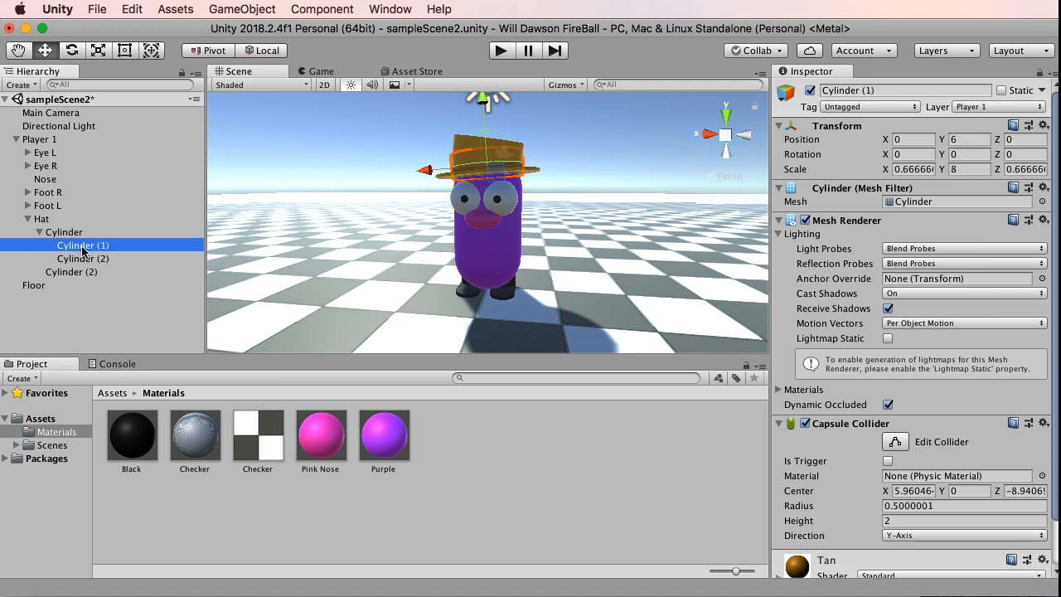
left_click(85, 260)
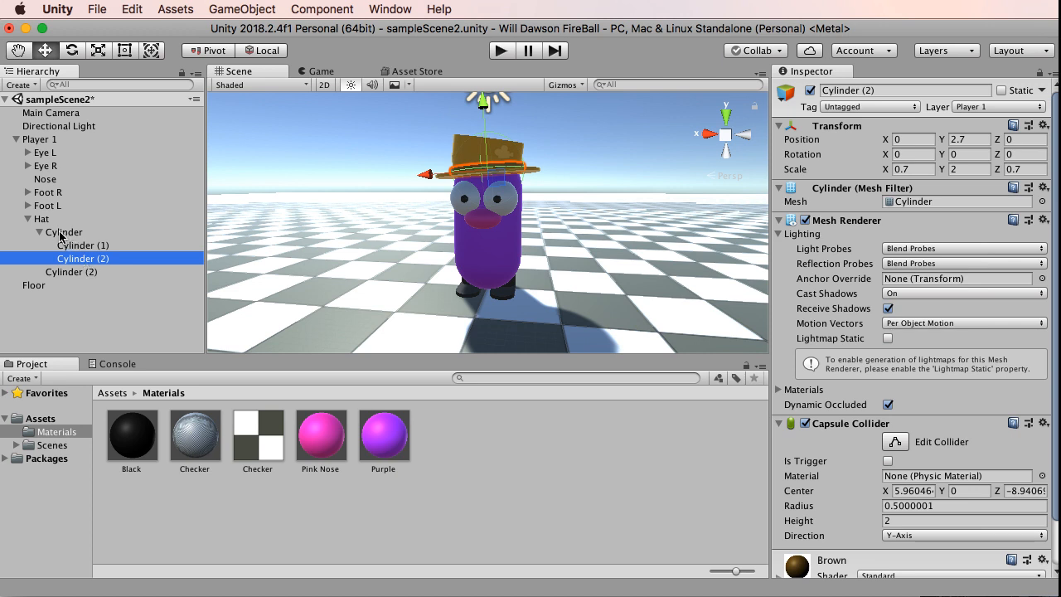
left_click(65, 233)
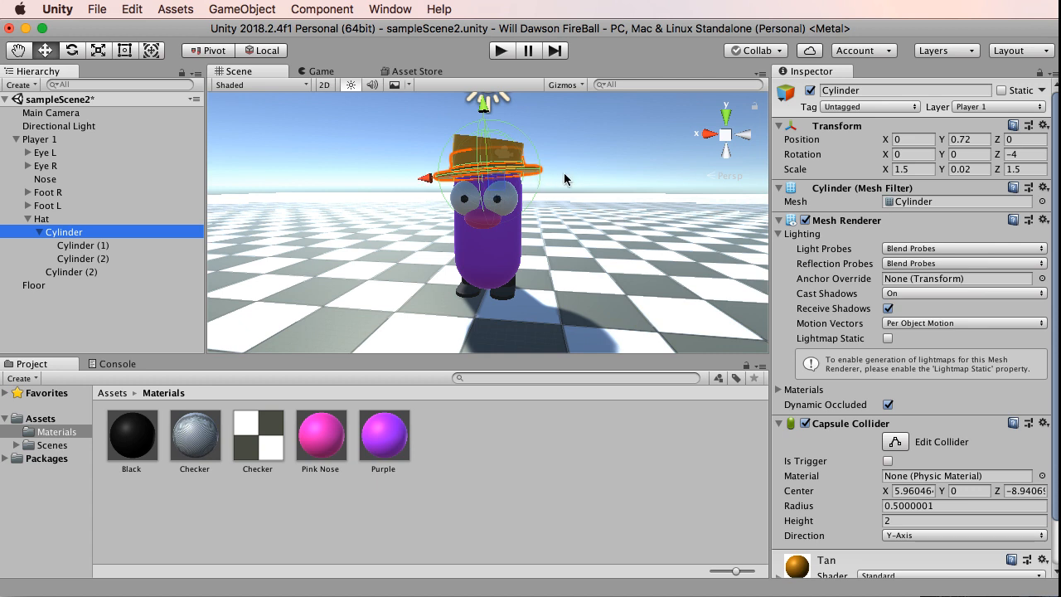
Examine how Foot R is built, checking the transforms and meshes of the foot and its Toes and Leg children
left_click(28, 193)
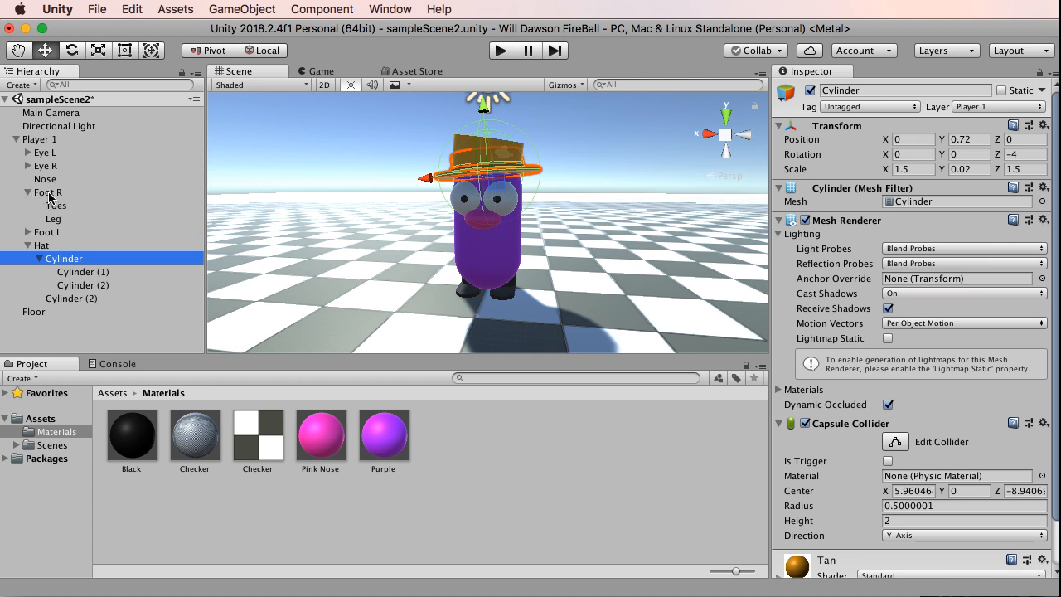
left_click(49, 193)
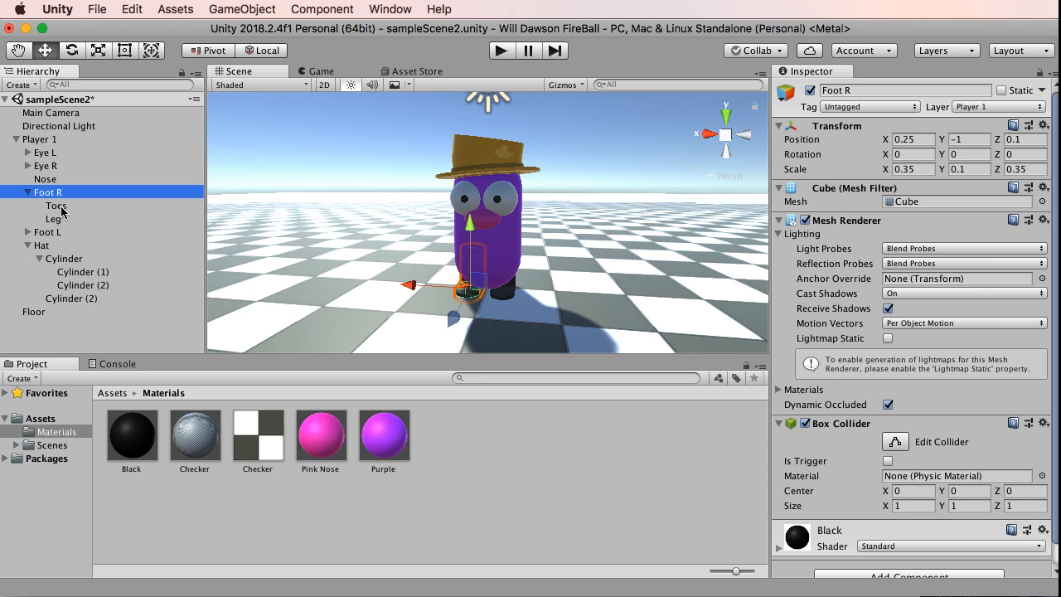
left_click(58, 207)
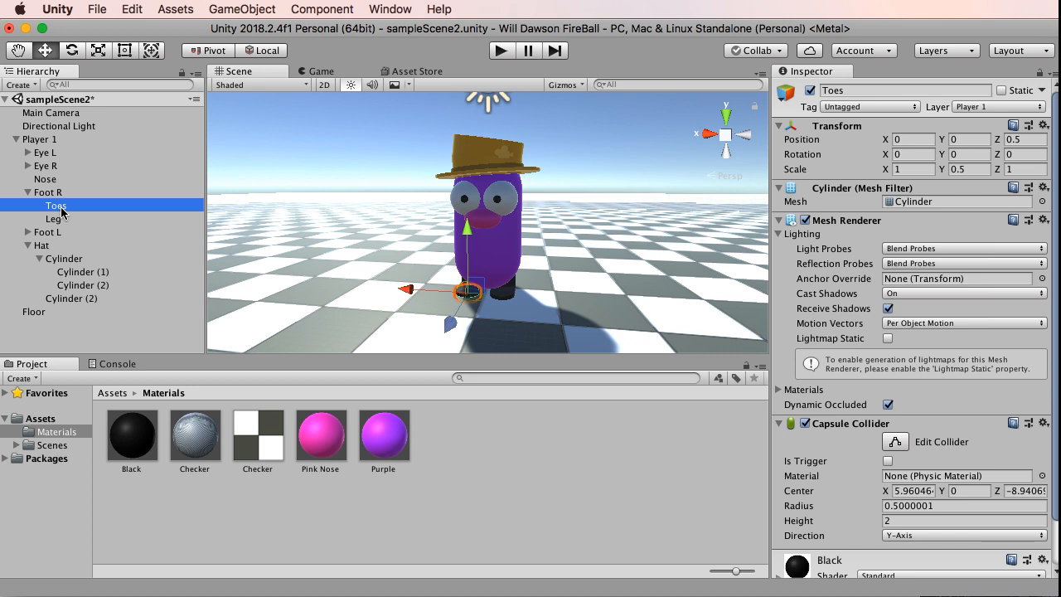
left_click(60, 221)
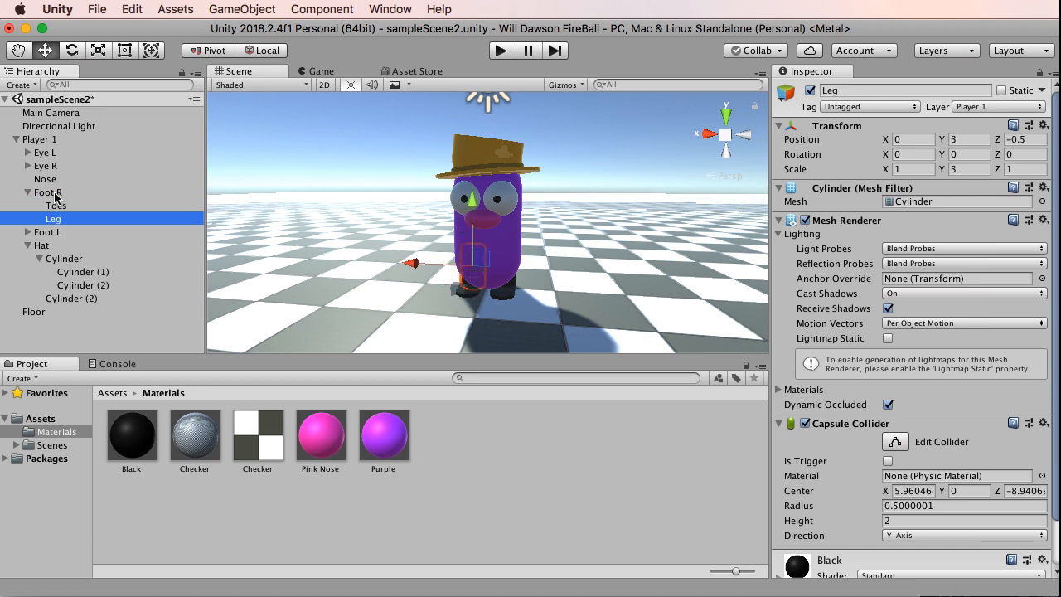
left_click(57, 196)
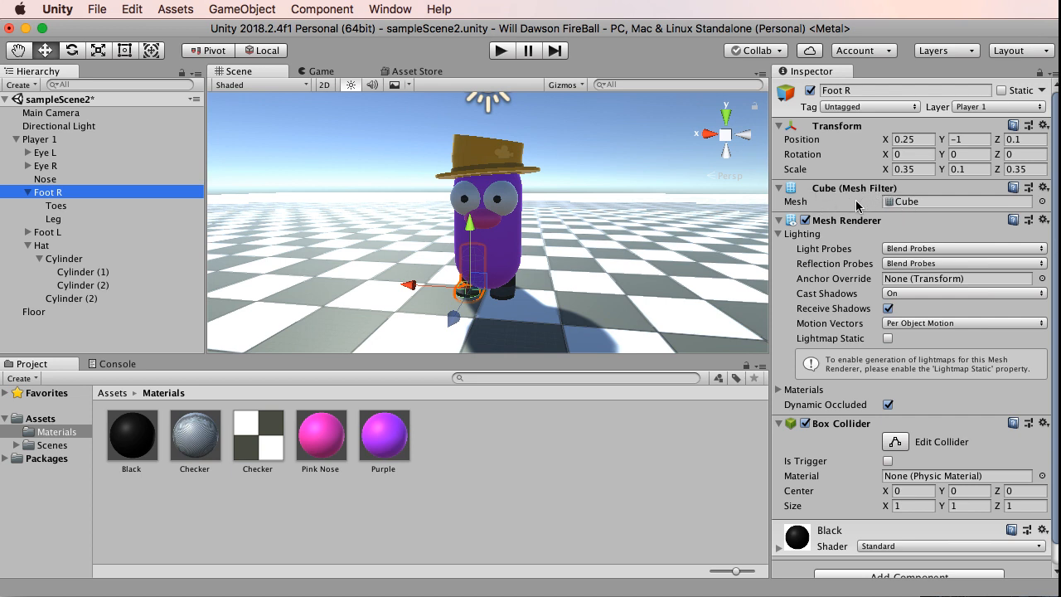
Collapse the Foot R, Hat and Player 1 groups in the object hierarchy and clear the selection
left_click(27, 192)
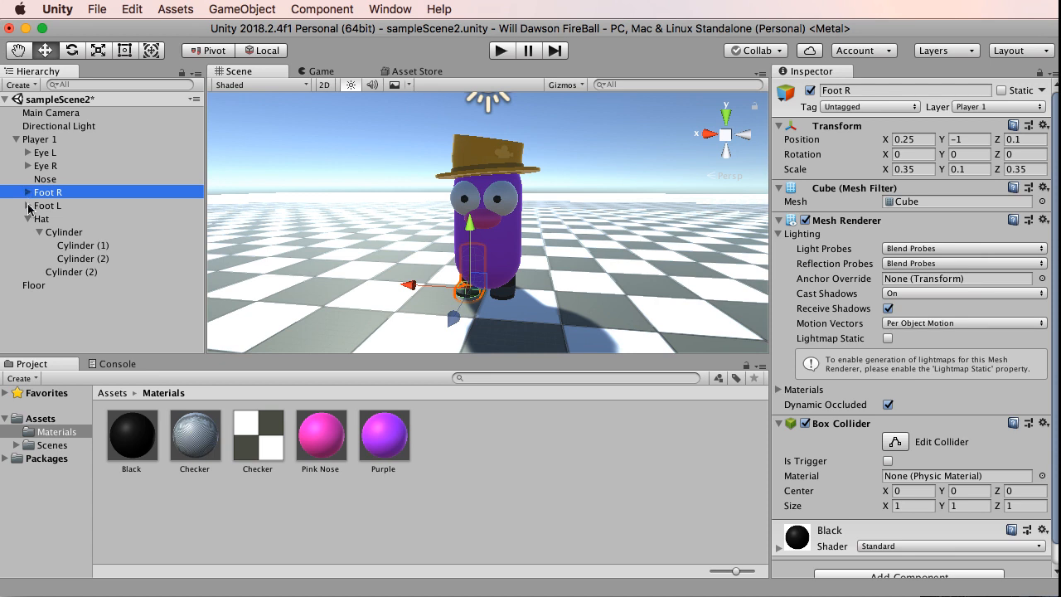
left_click(39, 232)
left_click(28, 219)
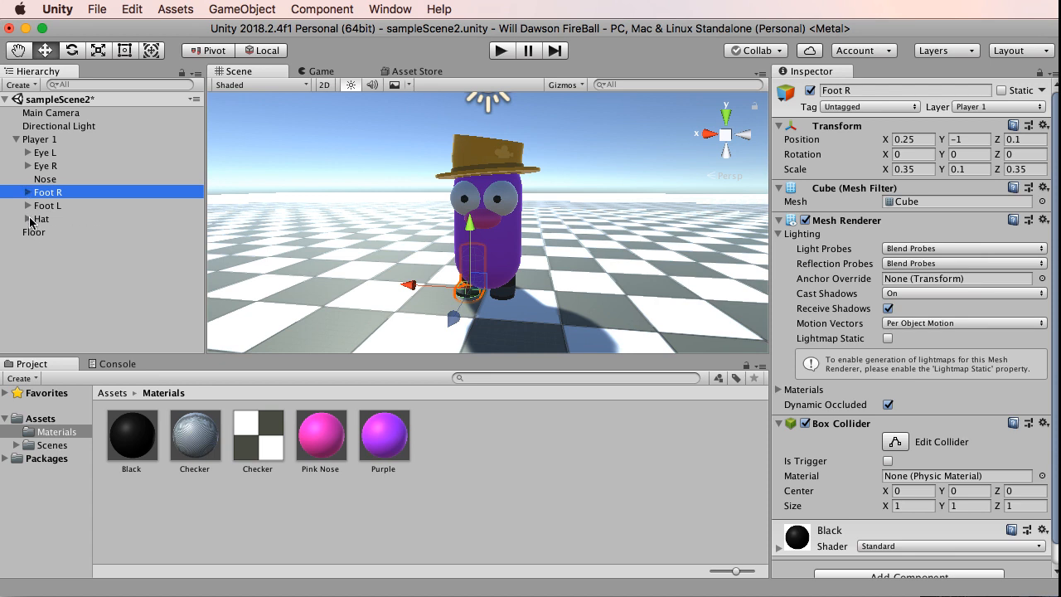
left_click(18, 143)
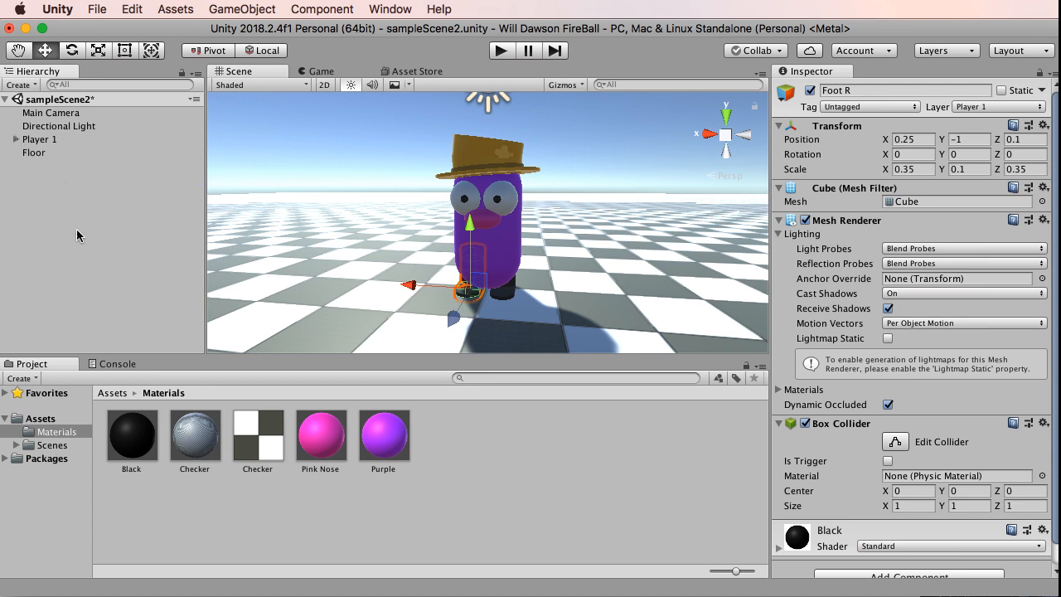
left_click(88, 245)
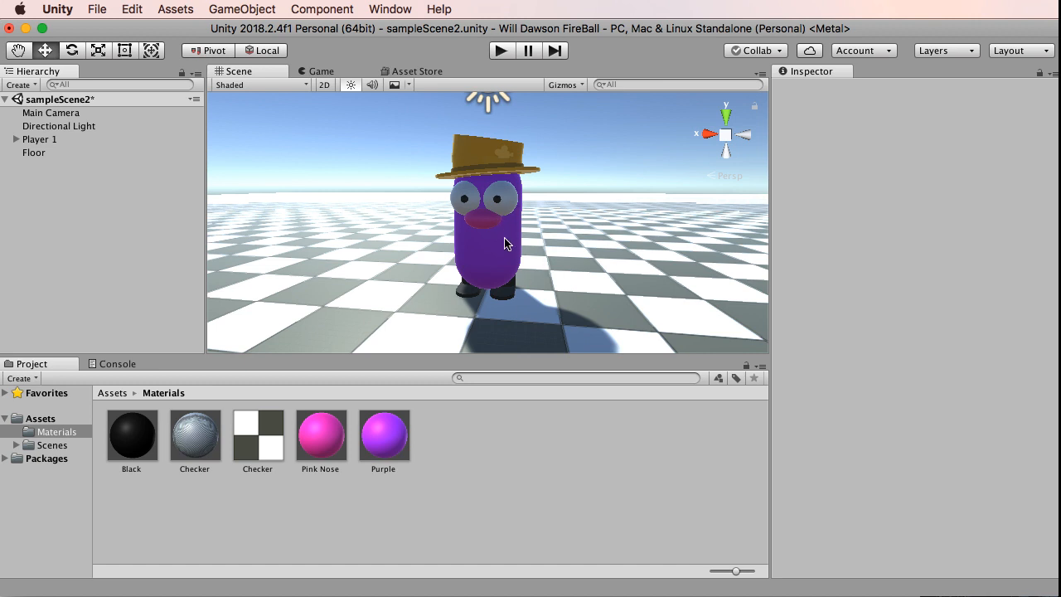